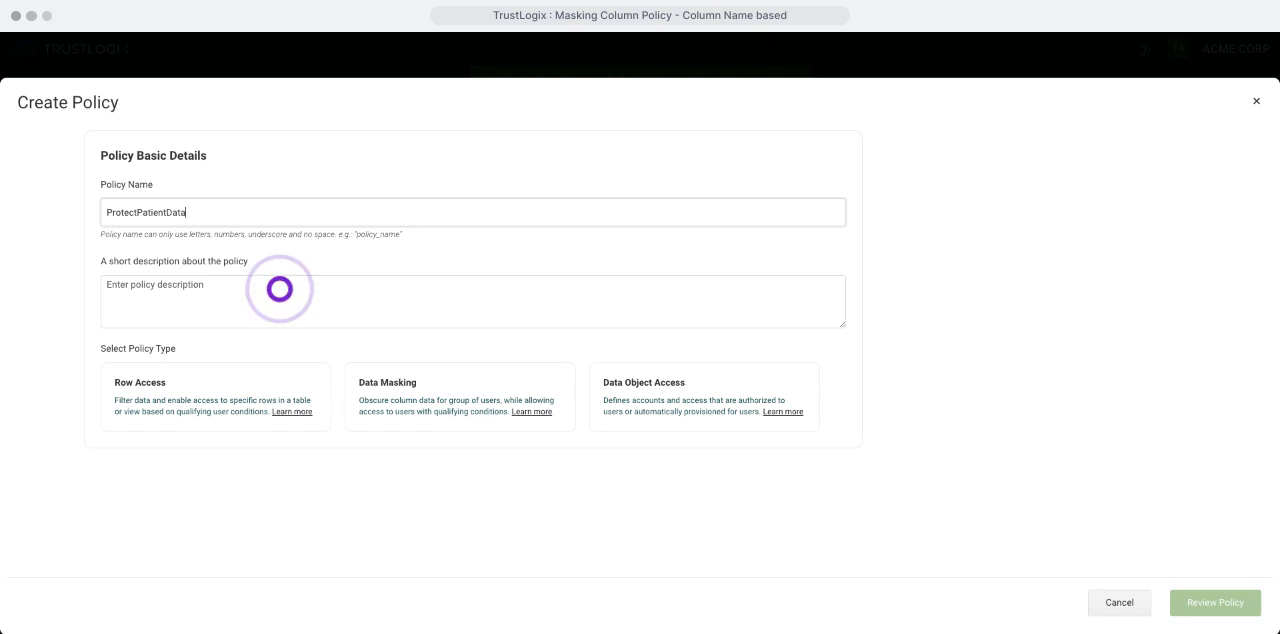
Step: Enter ProtectPatientData as the policy description and choose Data Masking as the policy type
click(279, 289)
text(ProtectPatientData)
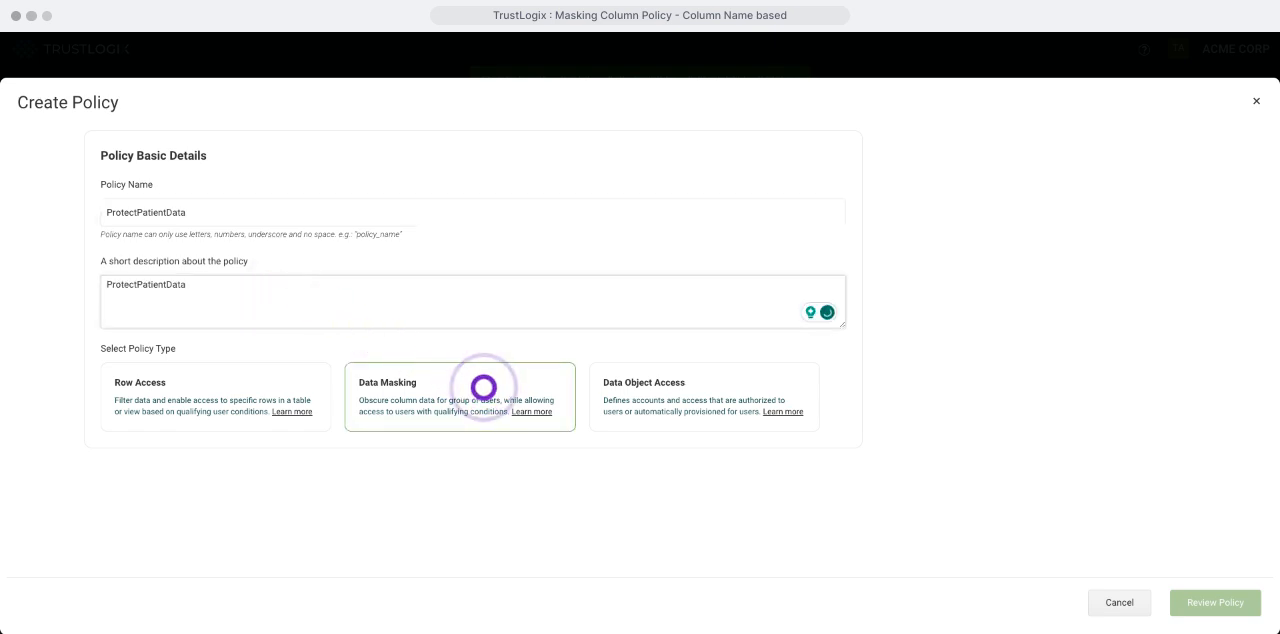
click(483, 387)
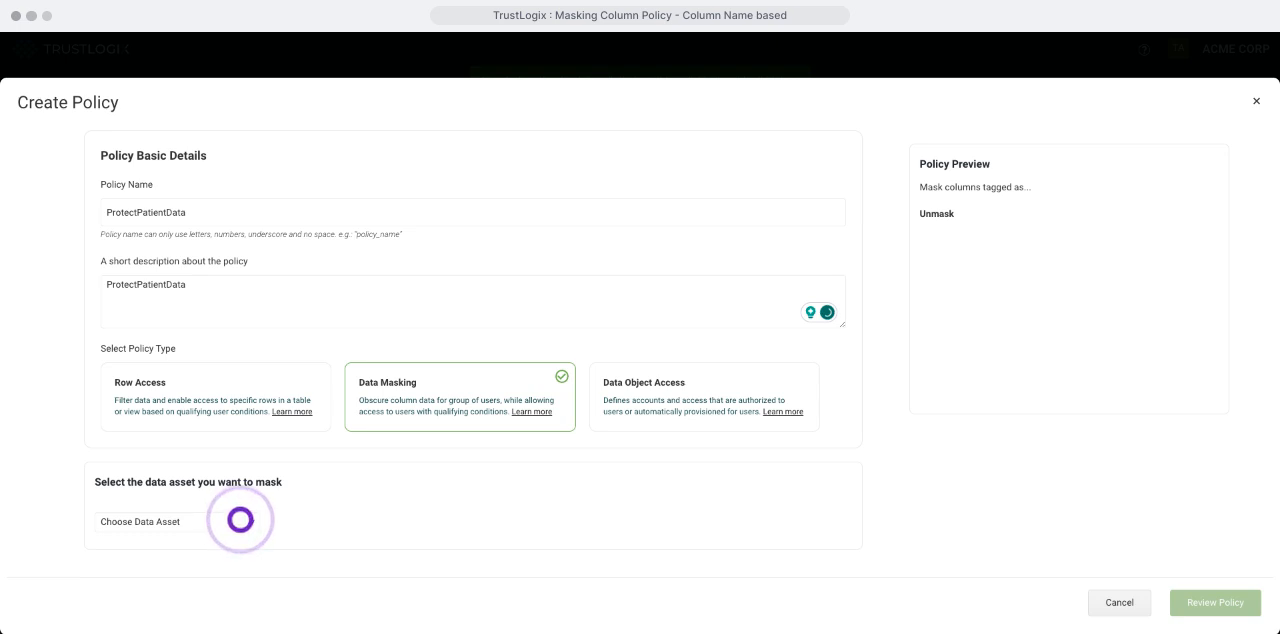
Step: Target specific columns for masking, narrowing the source to the HEALTH_CARE database, INSURANCE schema and PATIENT_INSURANCE_RECORDS table
click(240, 520)
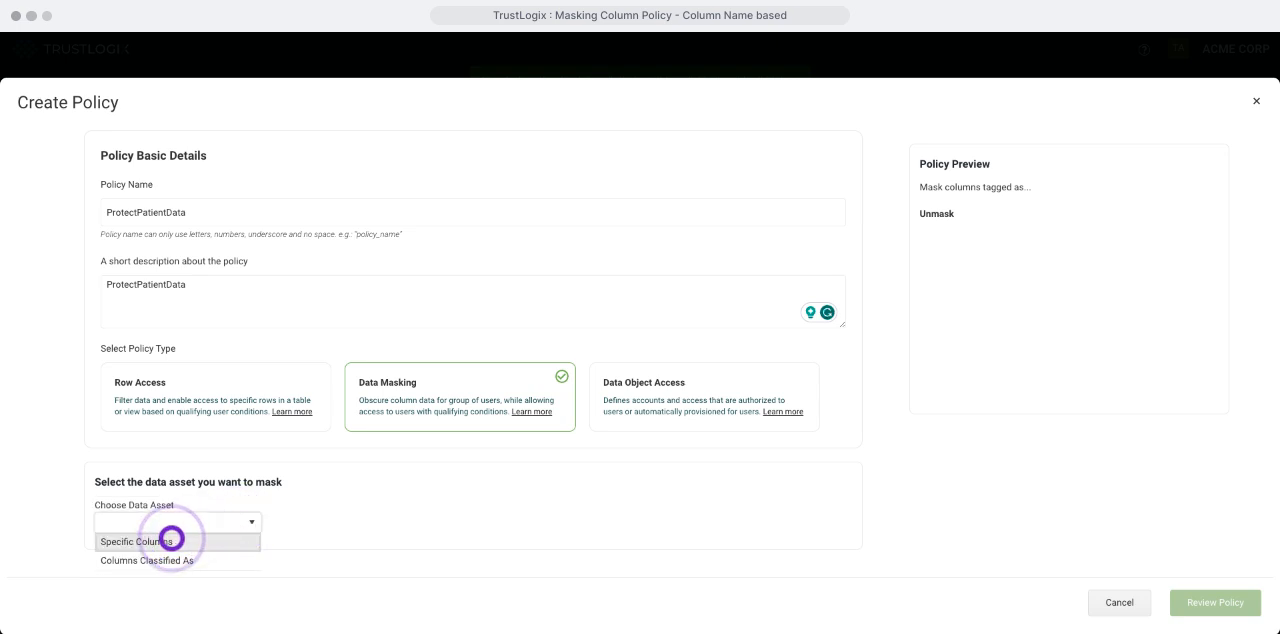
click(171, 540)
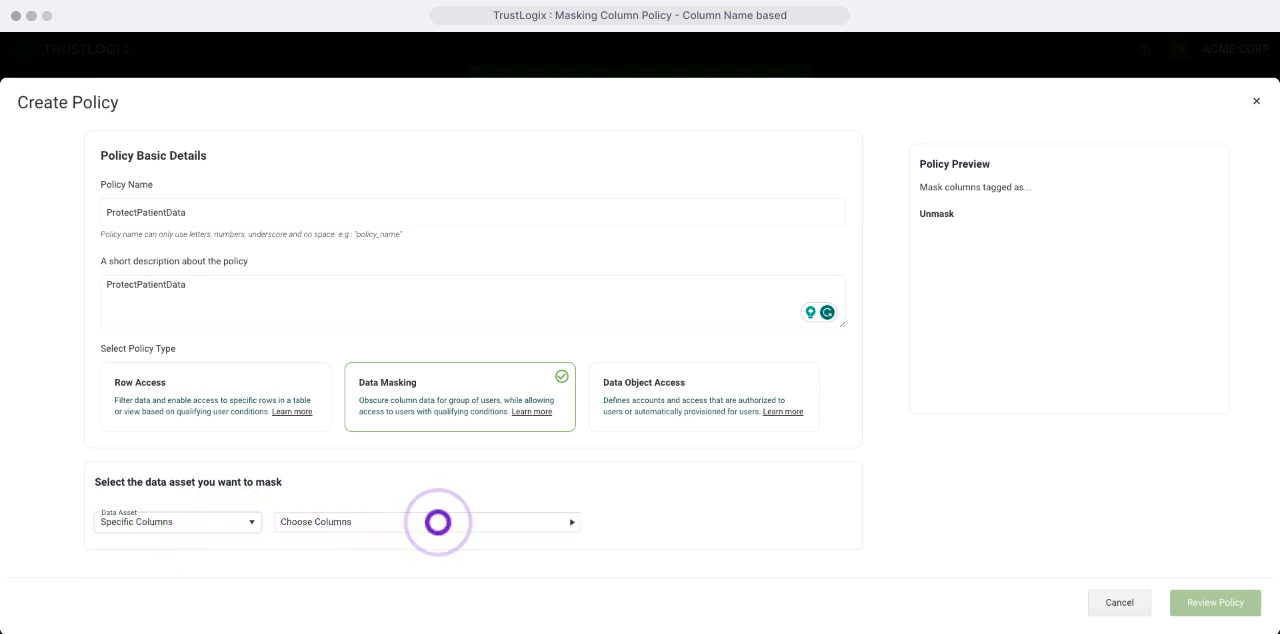
click(437, 521)
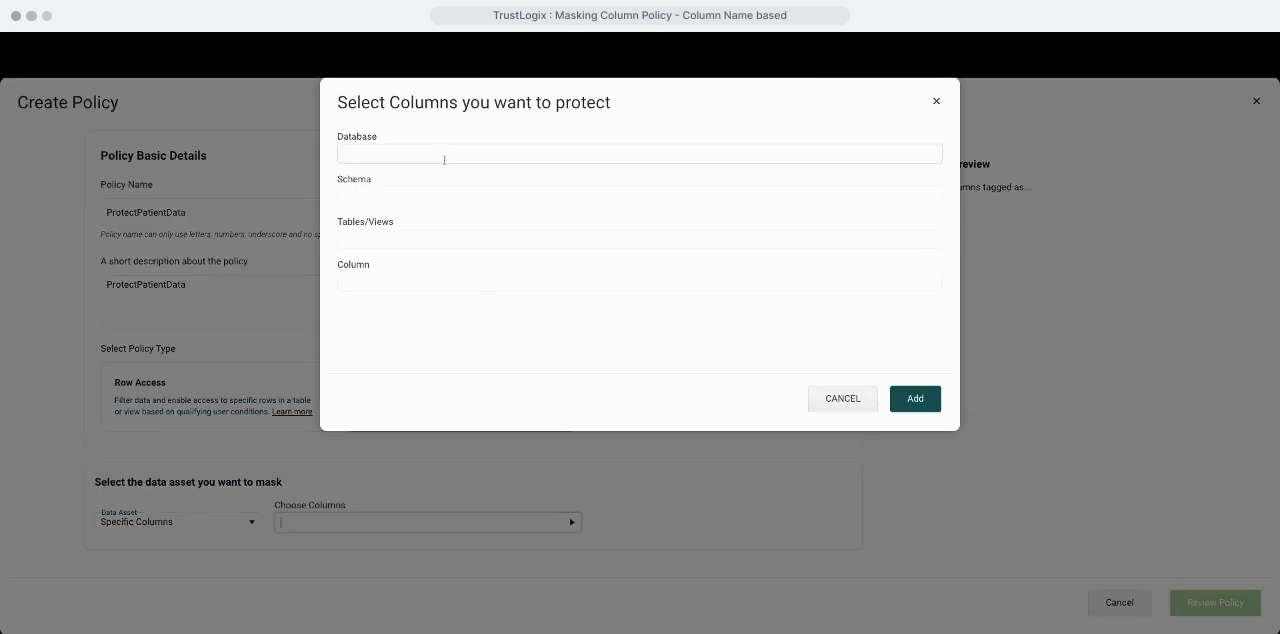
click(444, 160)
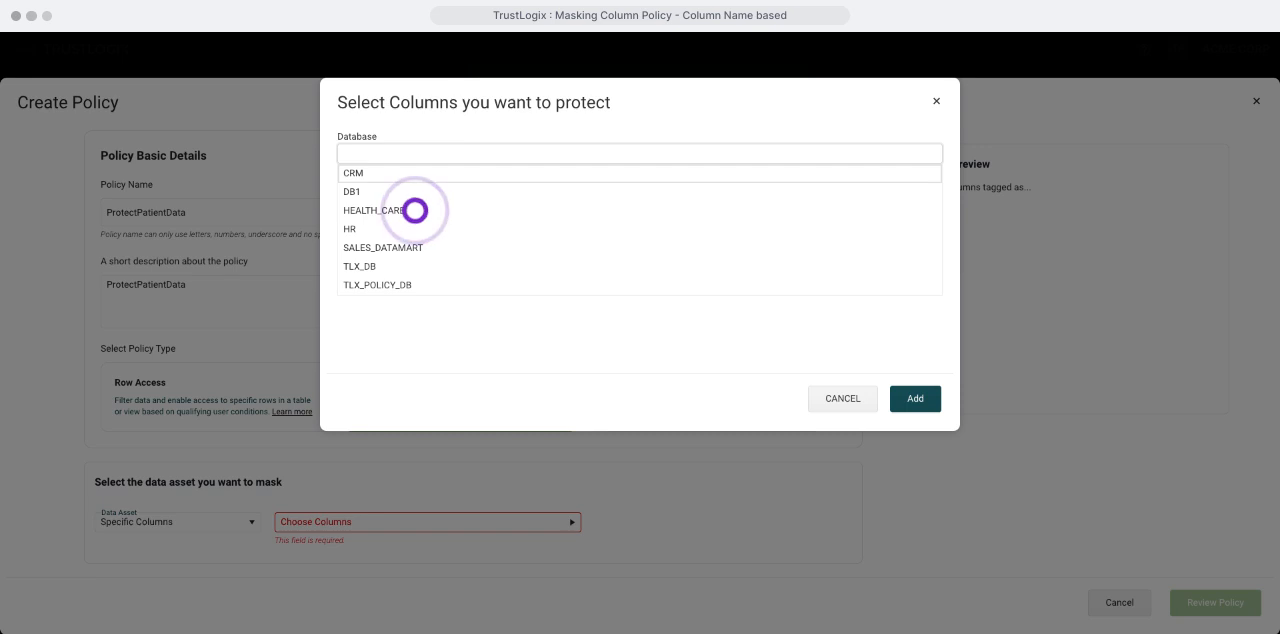
click(414, 210)
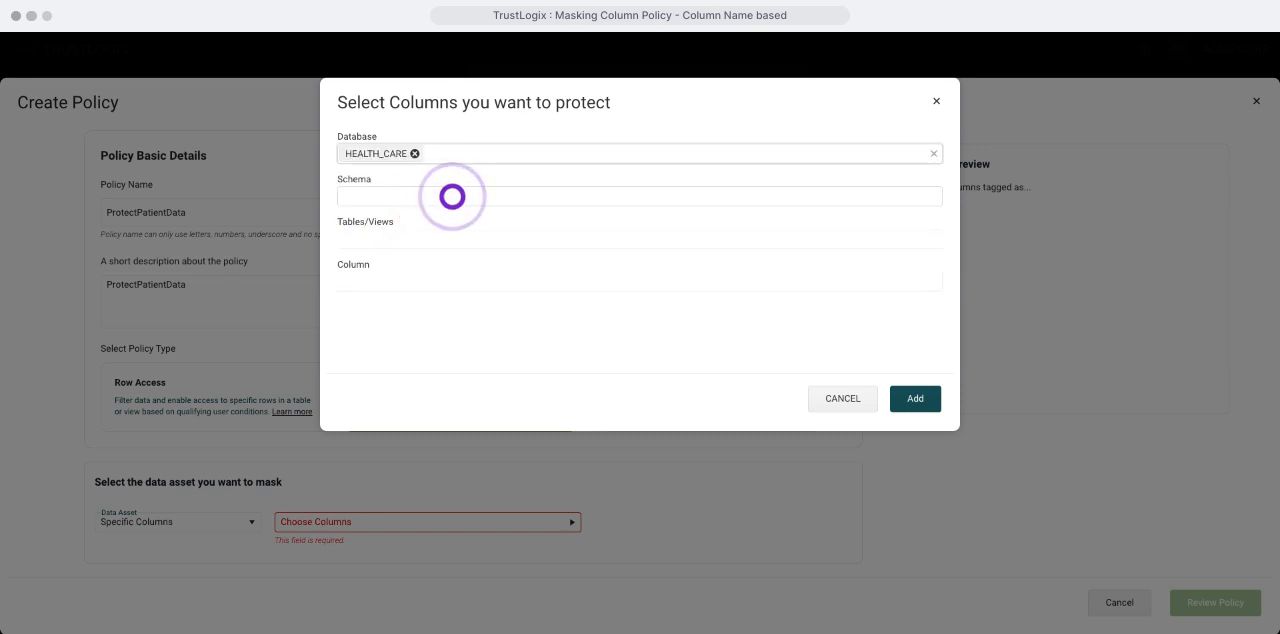
click(452, 196)
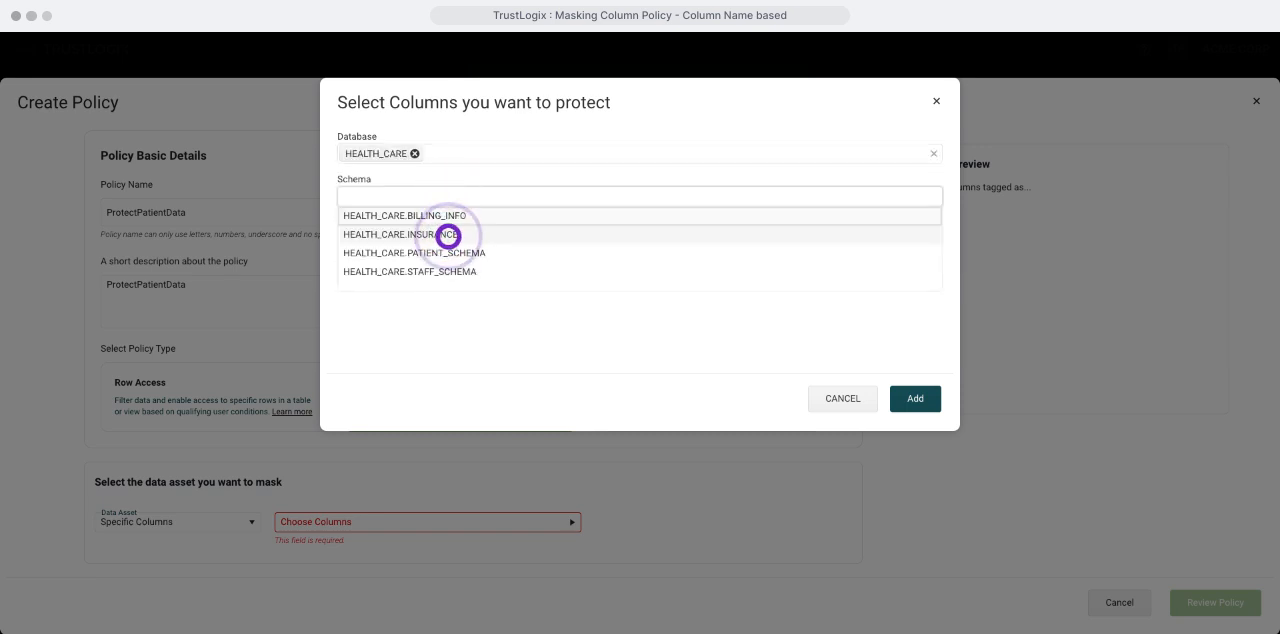
click(448, 235)
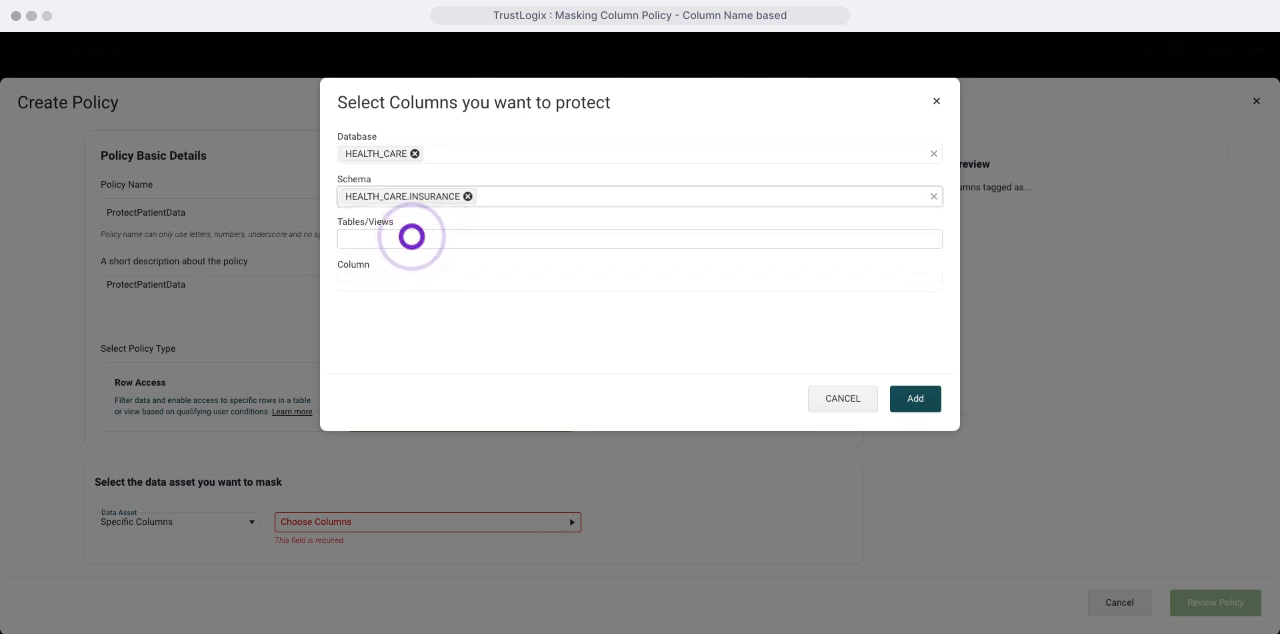
click(411, 236)
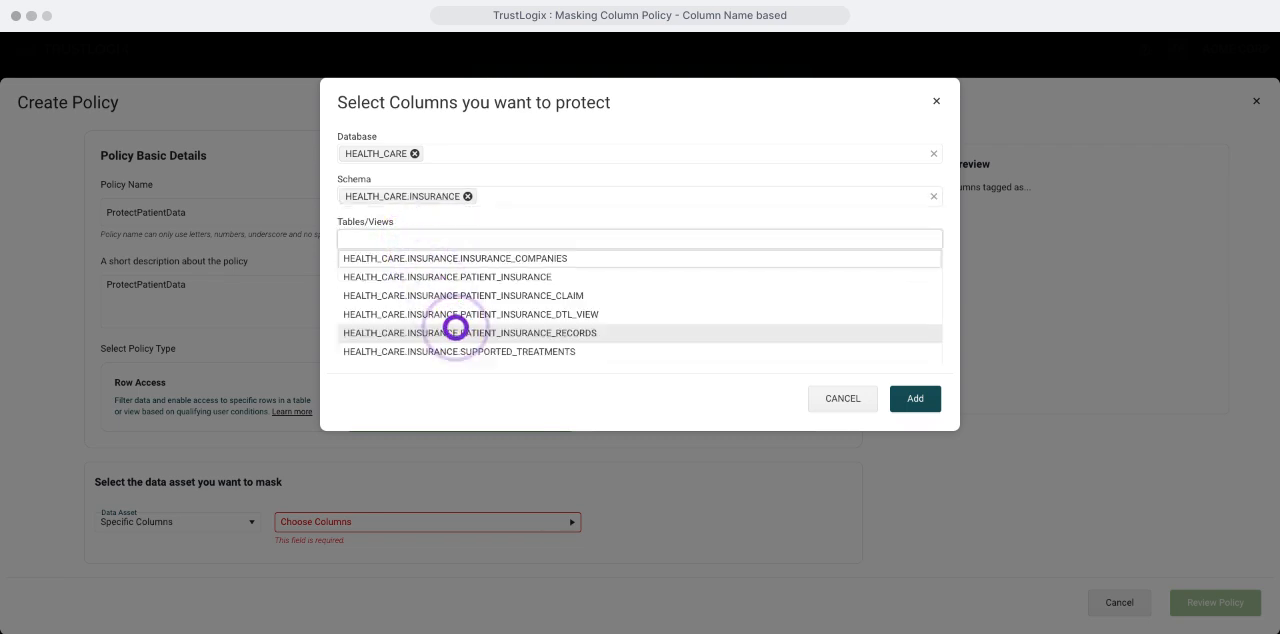
click(456, 331)
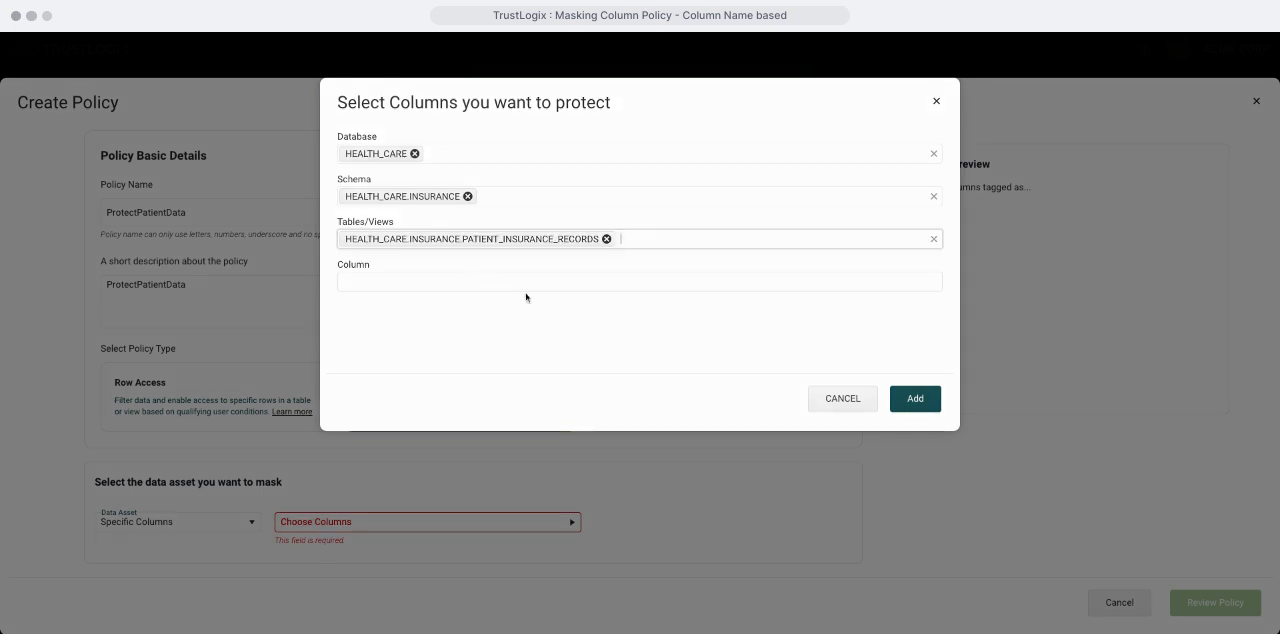
Step: Add the PATIENT_NAME and PHONE_NUMBER columns of PATIENT_INSURANCE_RECORDS as the columns to protect
click(464, 283)
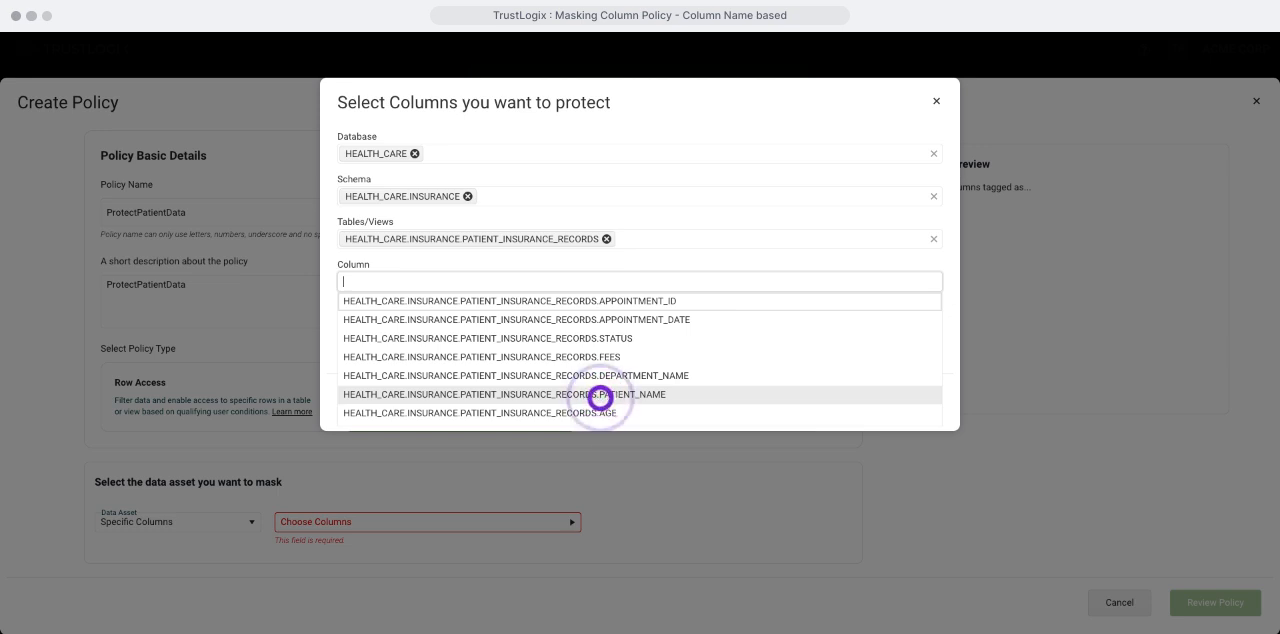
click(600, 395)
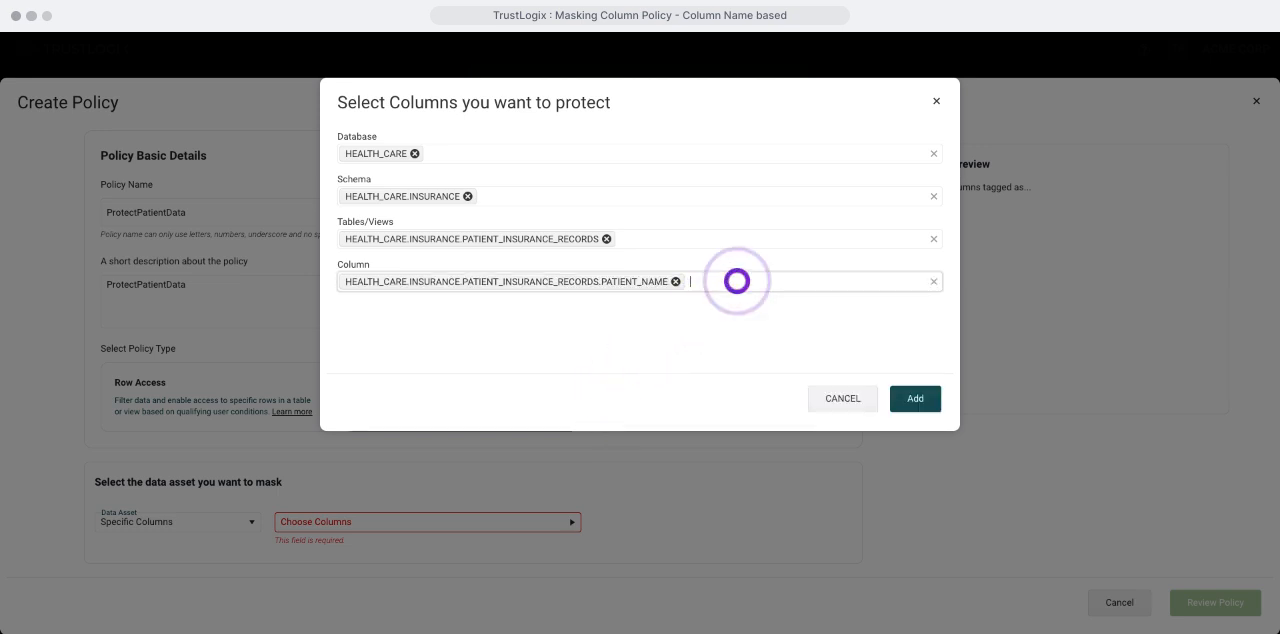
click(737, 281)
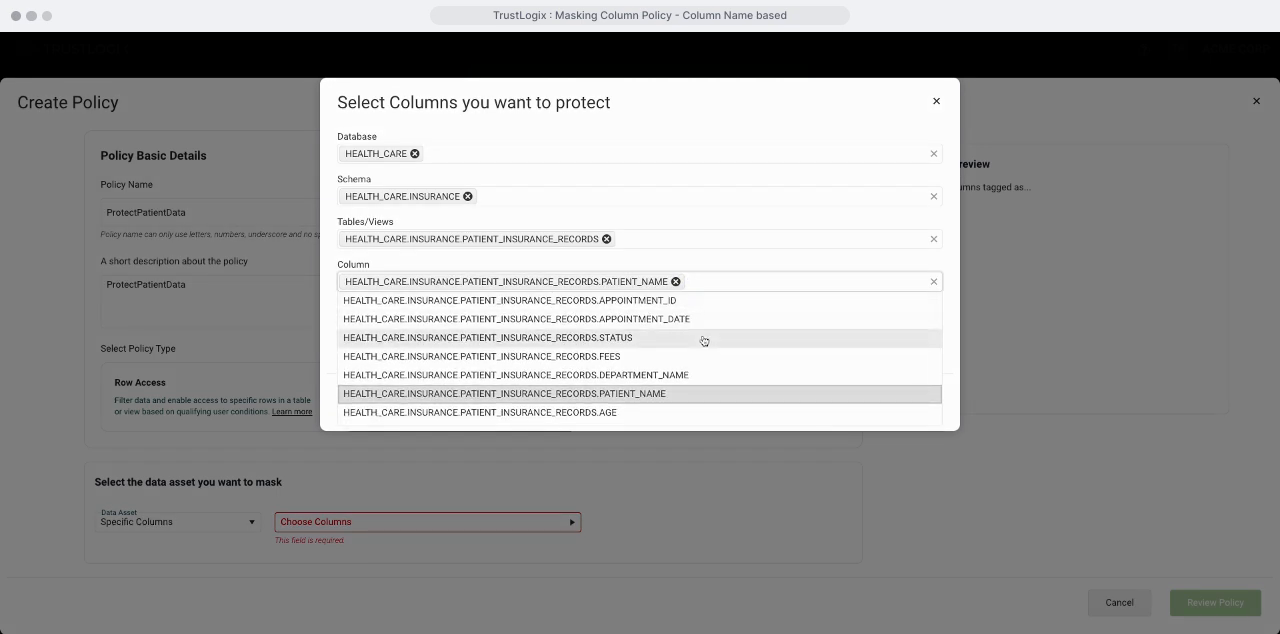
scroll(657, 366, down, 3)
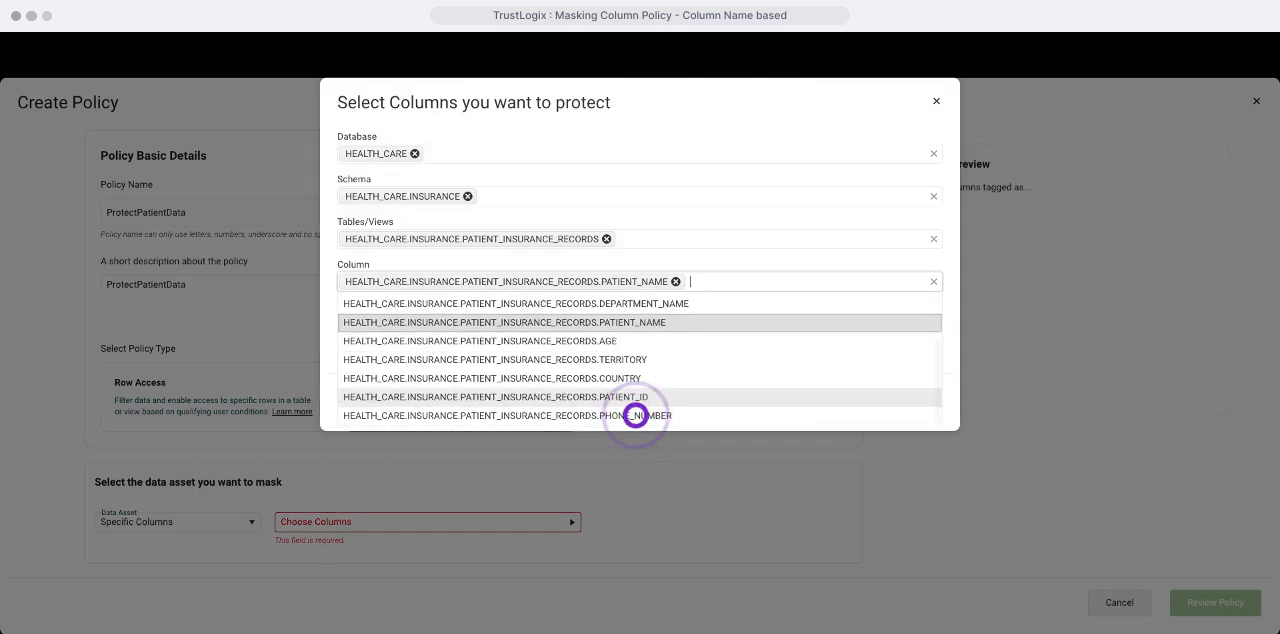
click(636, 415)
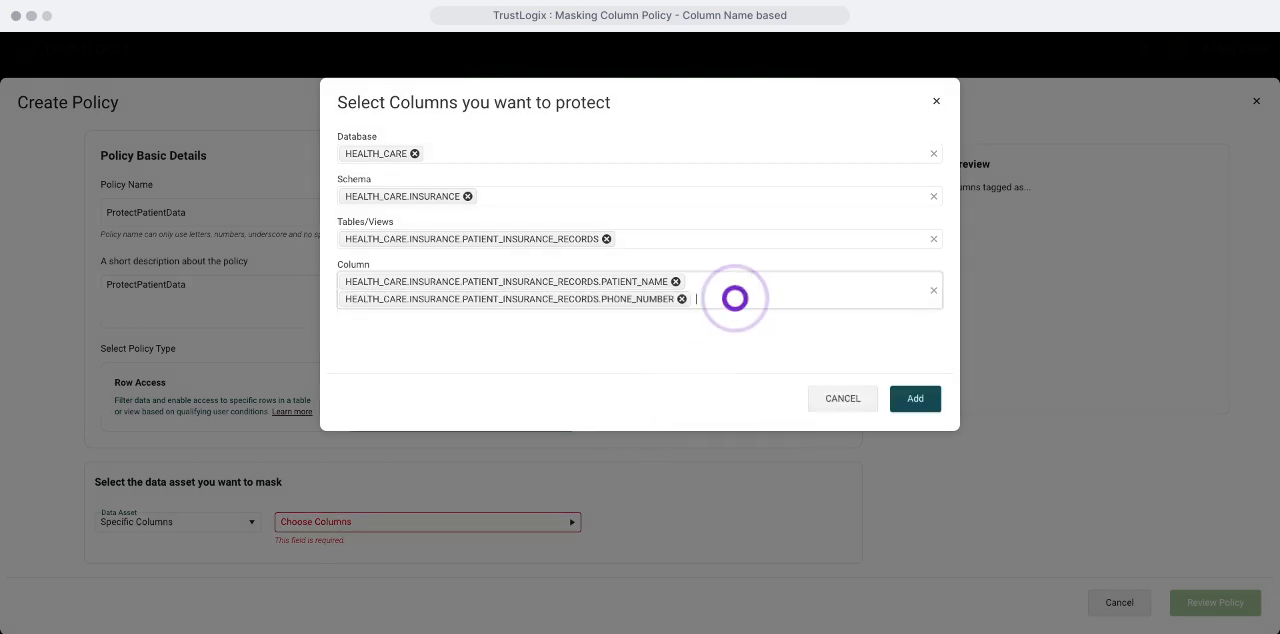
click(917, 398)
Step: Set the masking type to Plain Text with **REDACTED** as the replacement value
scroll(655, 394, down, 3)
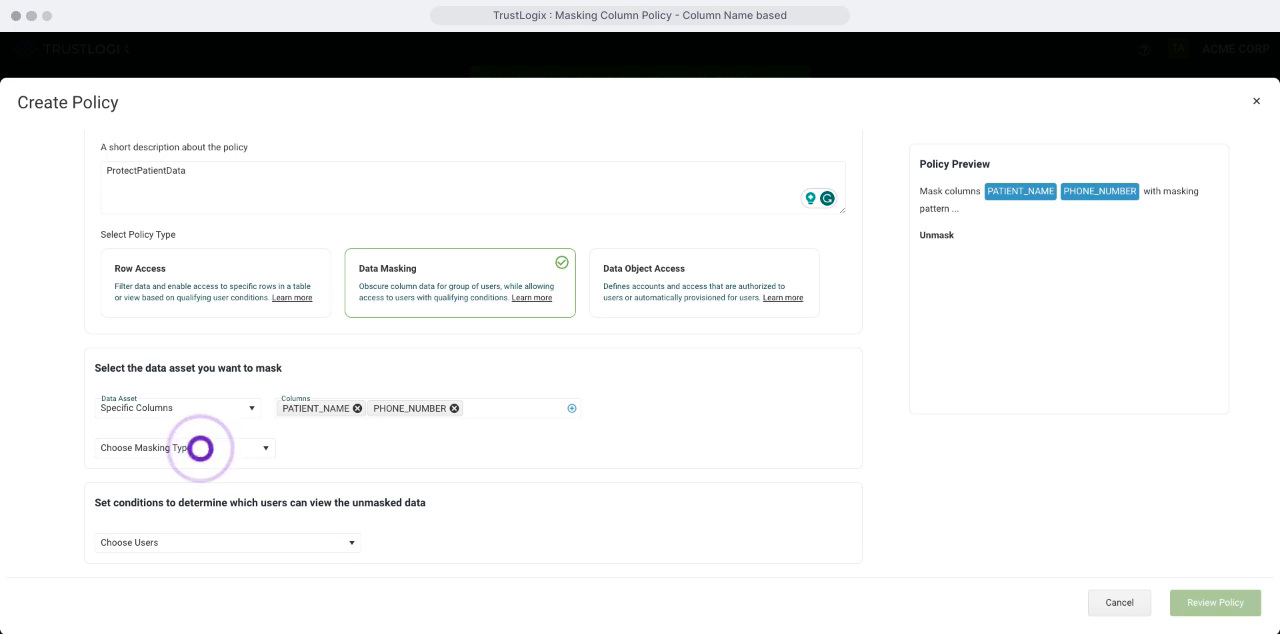
click(200, 448)
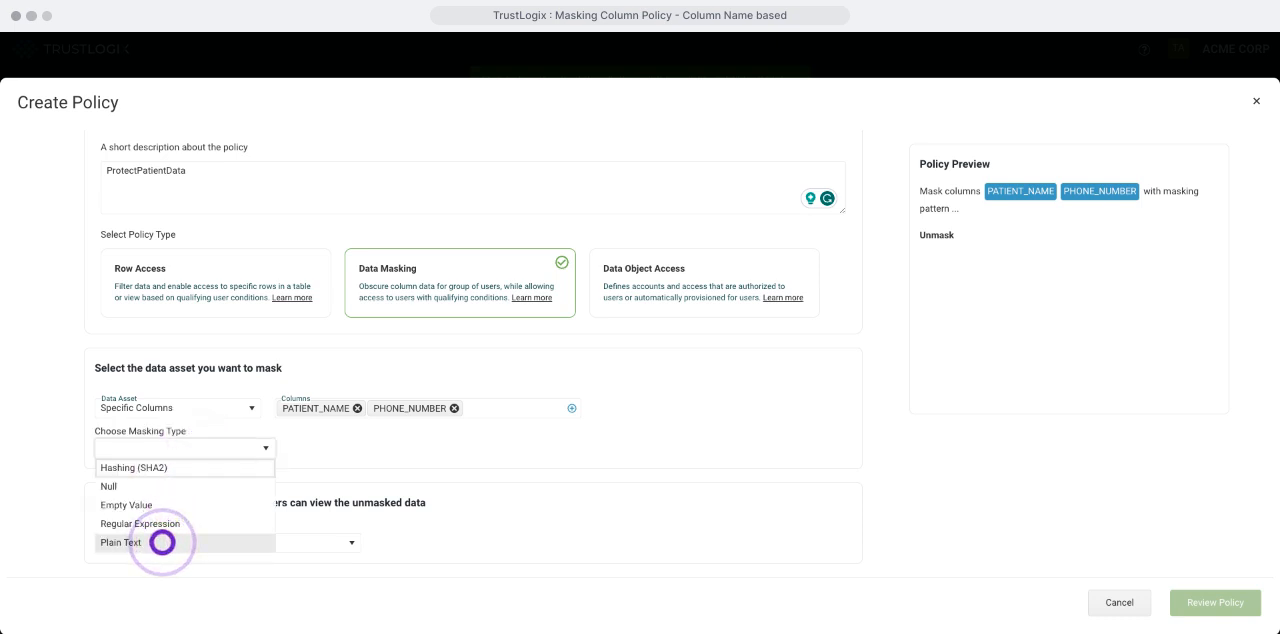
click(162, 542)
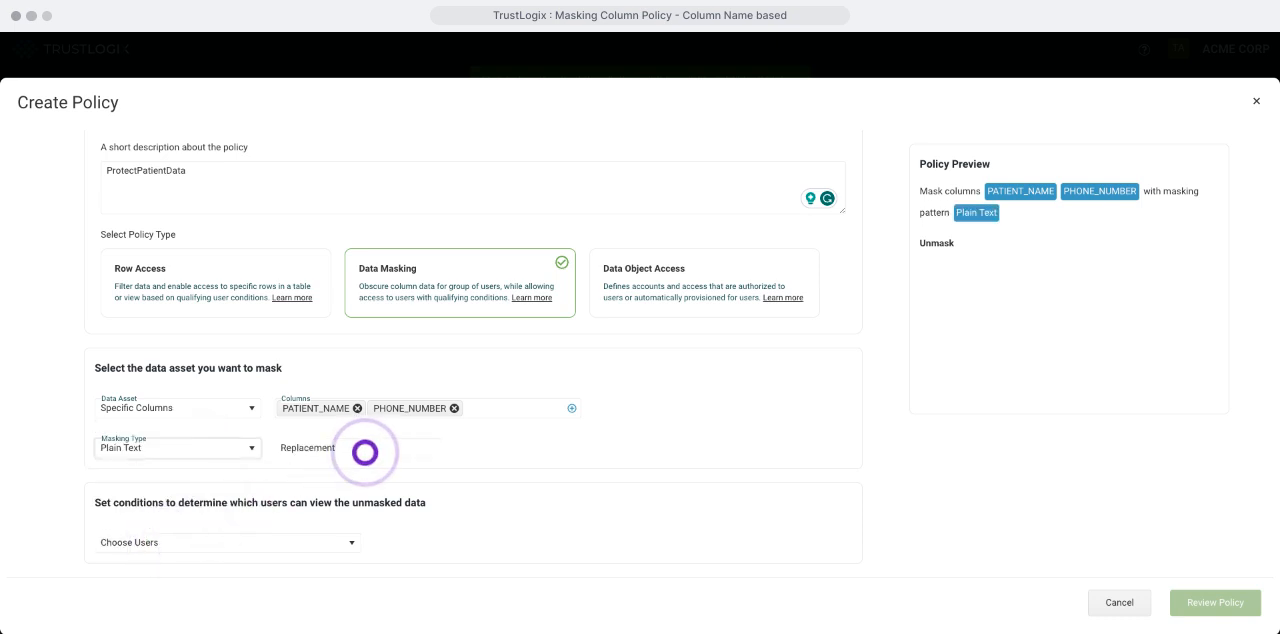
click(365, 452)
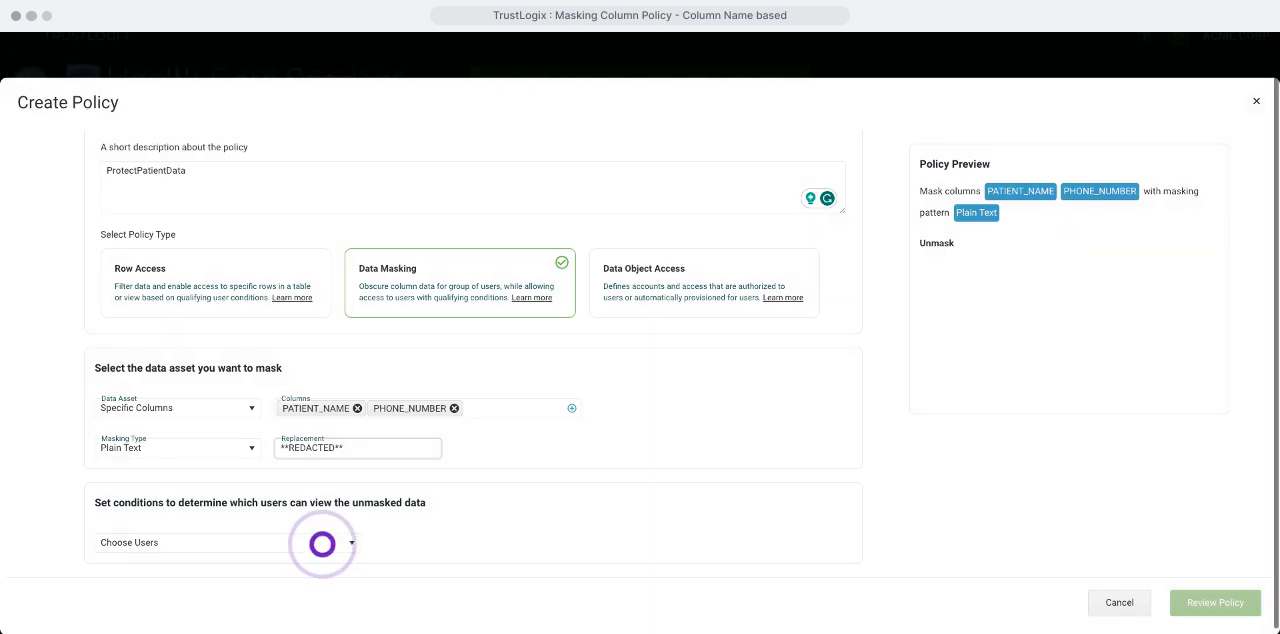
Step: Allow unmasked data for users who match the conditions, with Role Name Equals HEALTH_CARE_ADMIN as the first condition
click(322, 543)
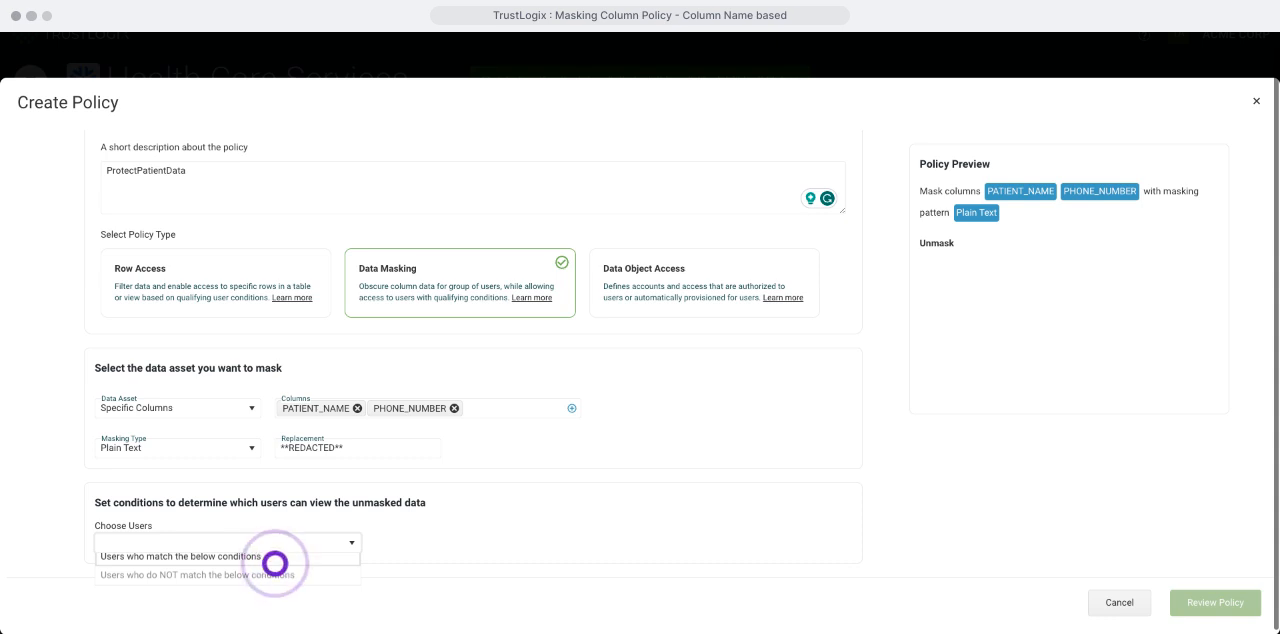
click(275, 560)
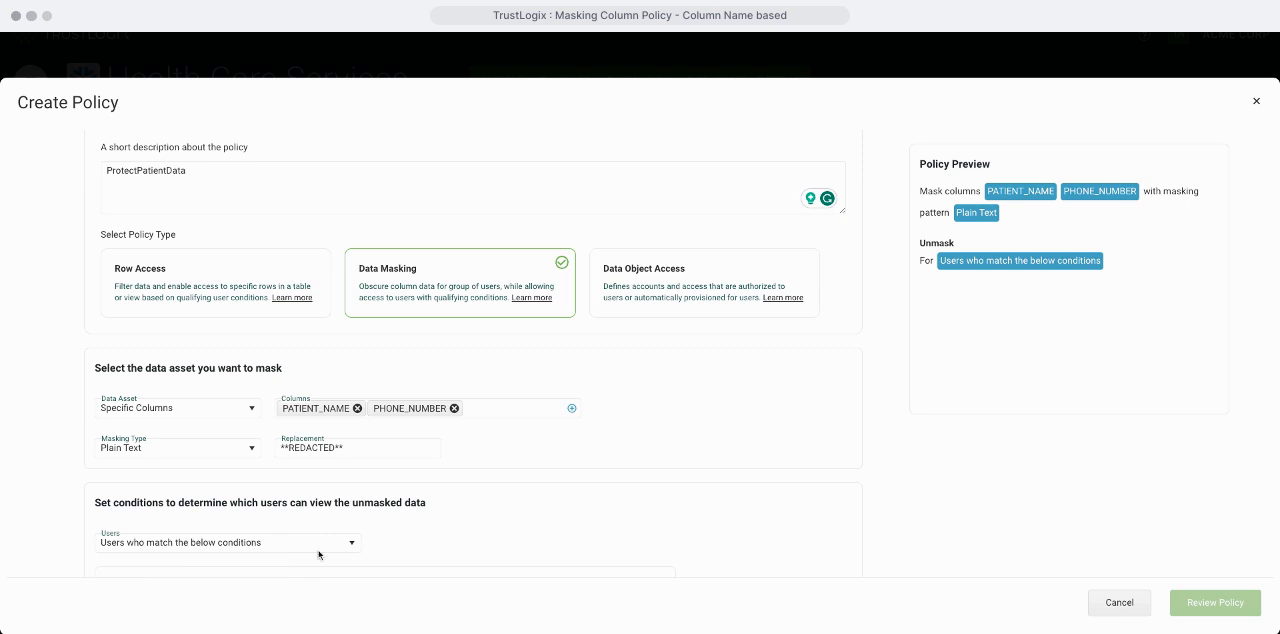
scroll(544, 475, down, 3)
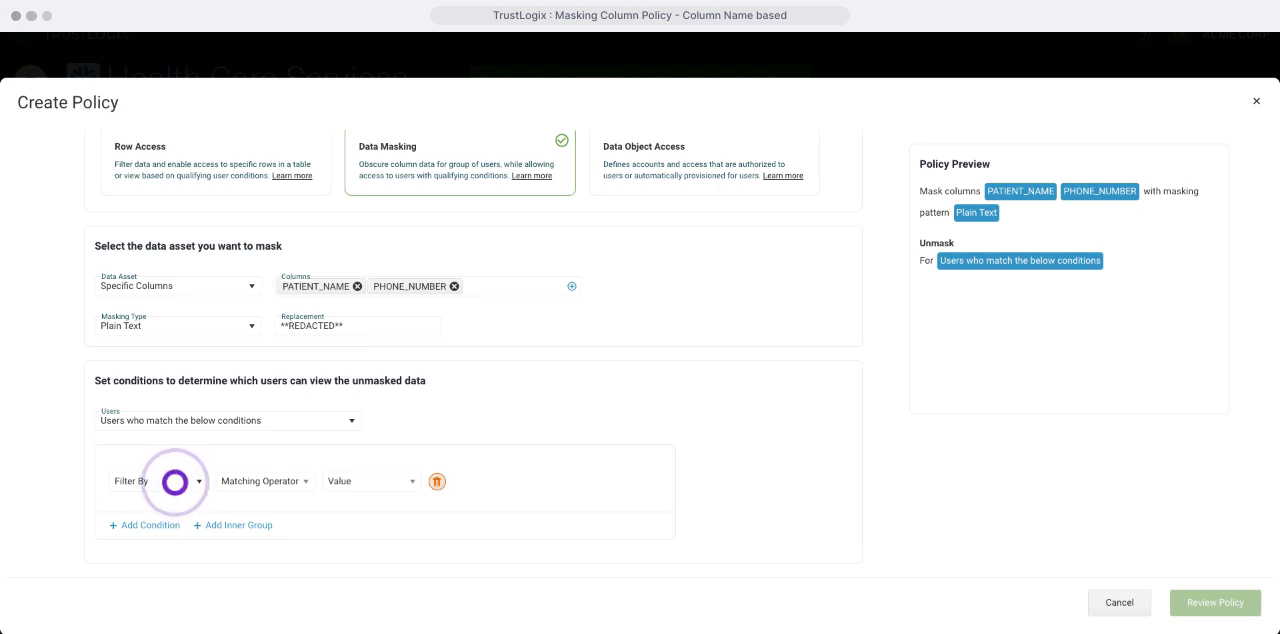
click(175, 482)
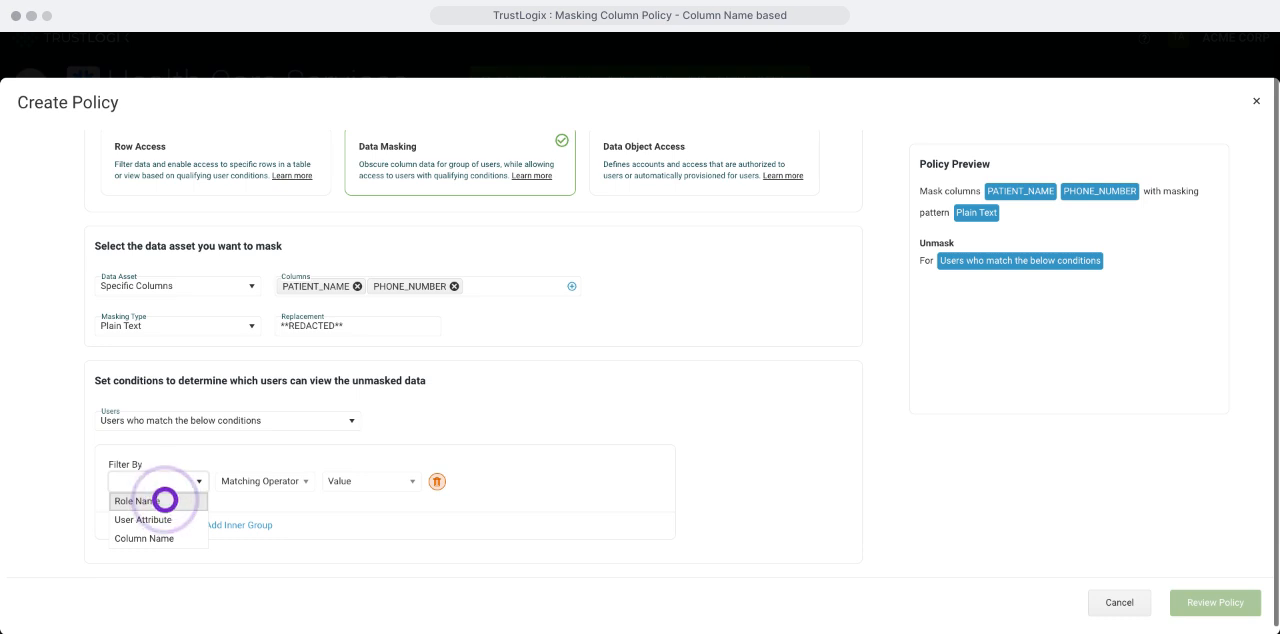
click(165, 500)
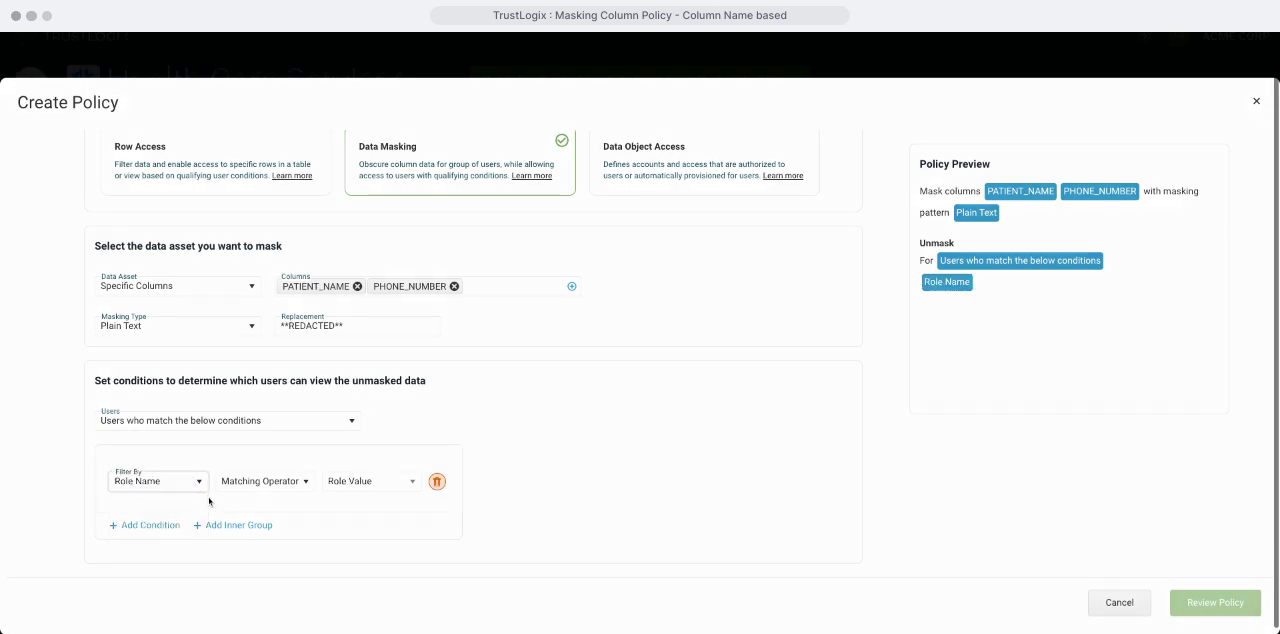
click(307, 485)
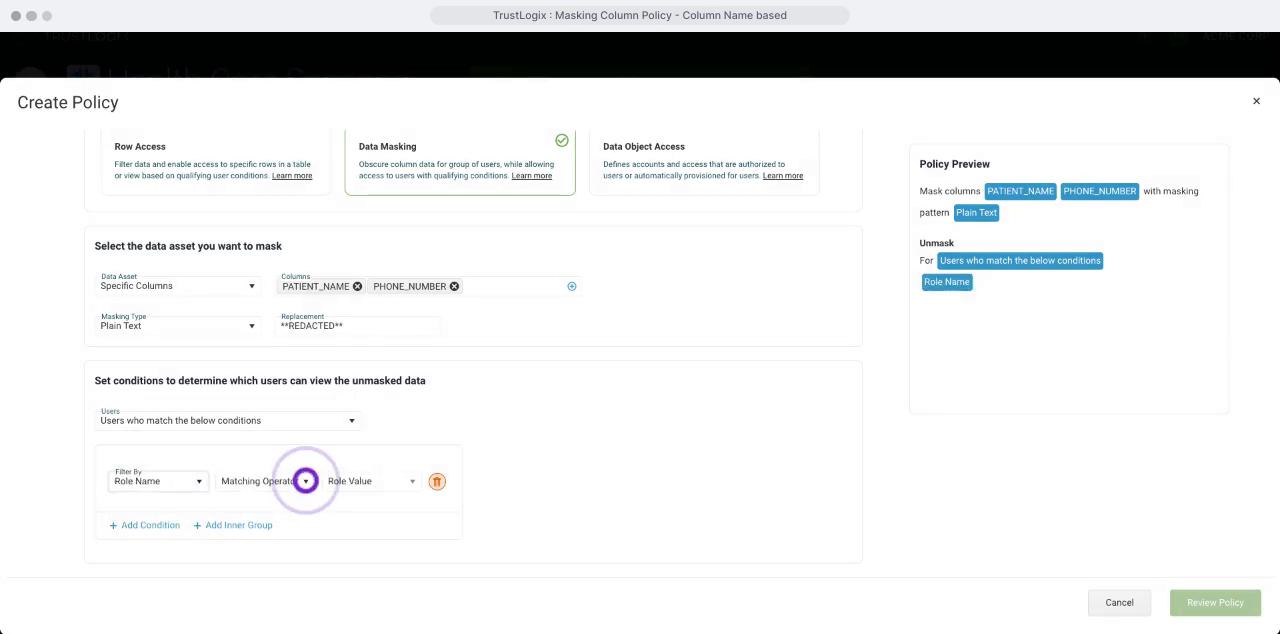
click(306, 481)
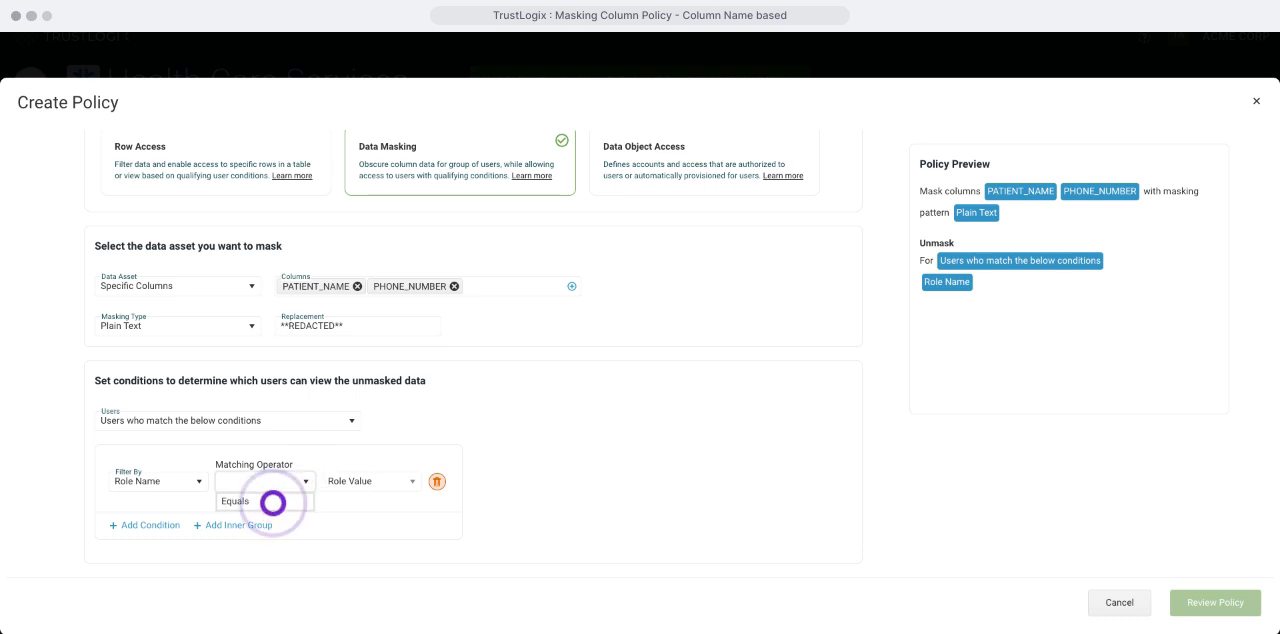
click(273, 502)
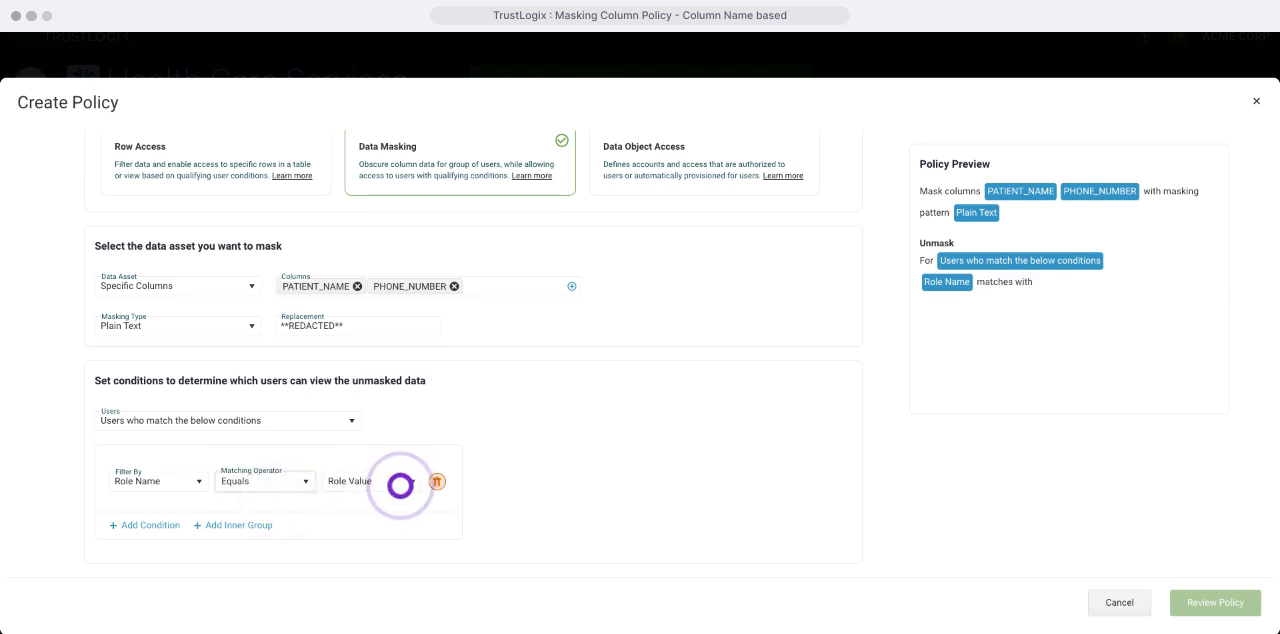
click(402, 490)
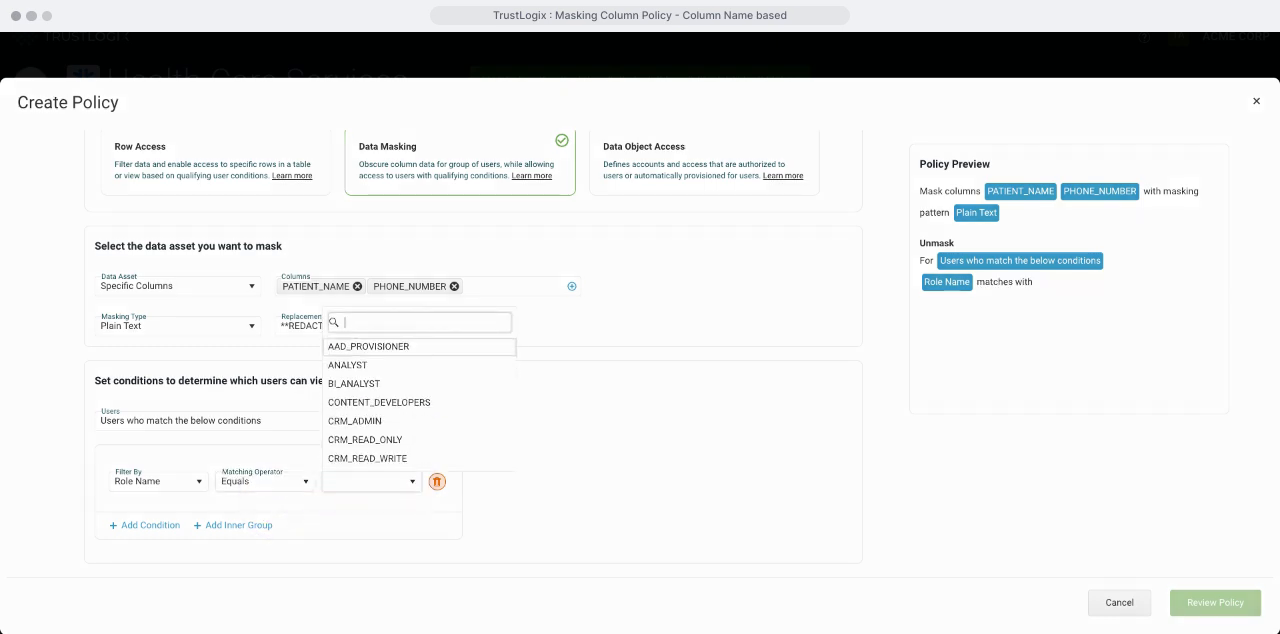
text(HE)
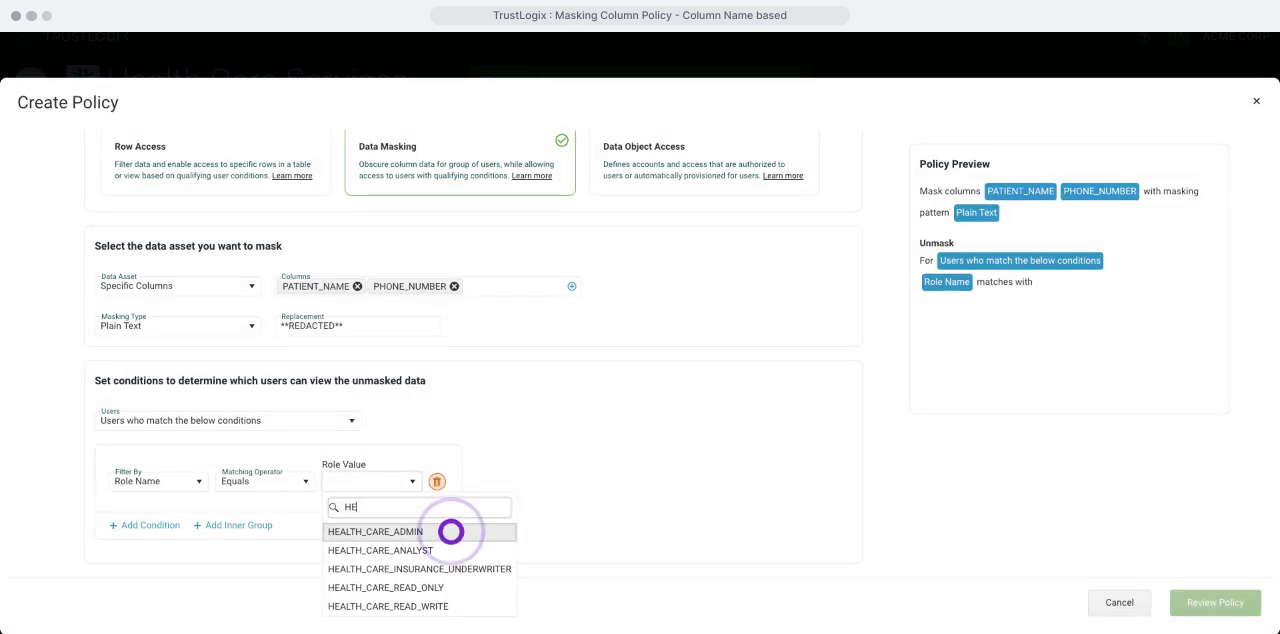
click(451, 531)
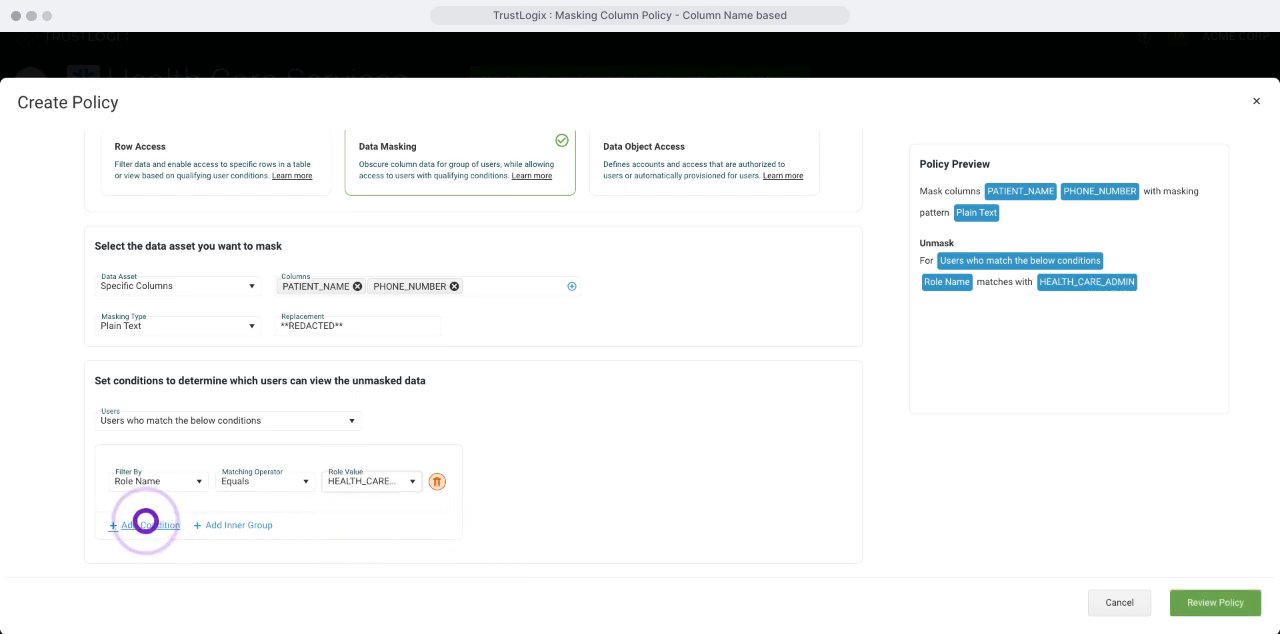
Step: Add a second user condition and combine it with the role condition using And
click(145, 521)
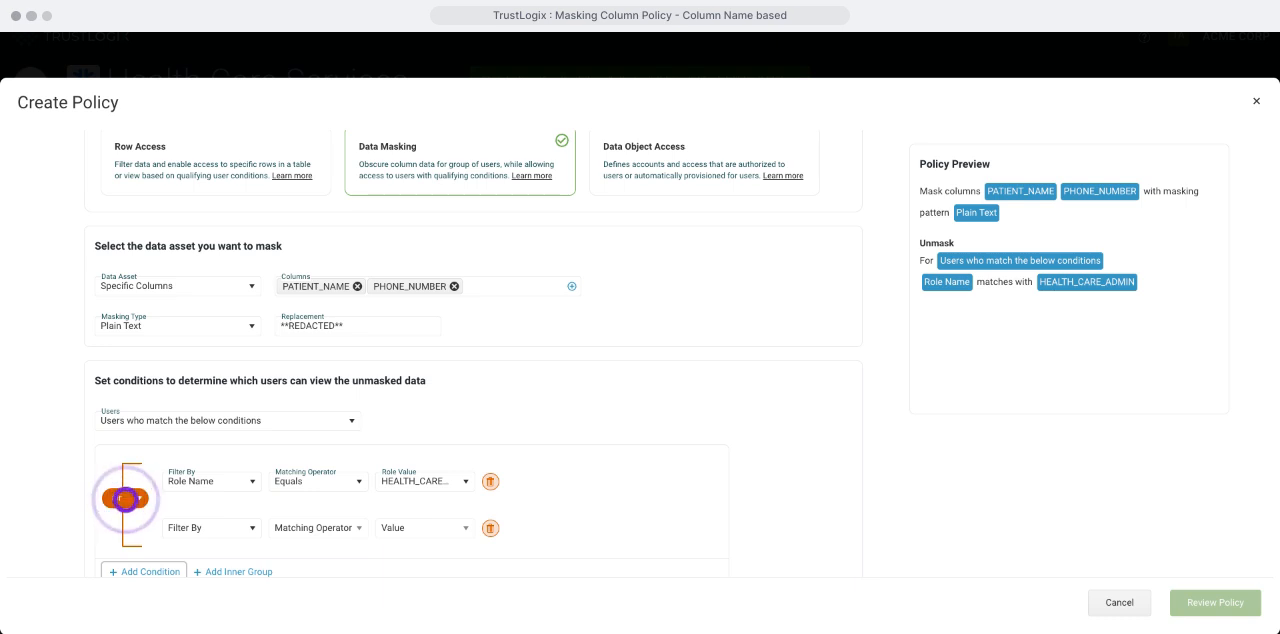
click(126, 499)
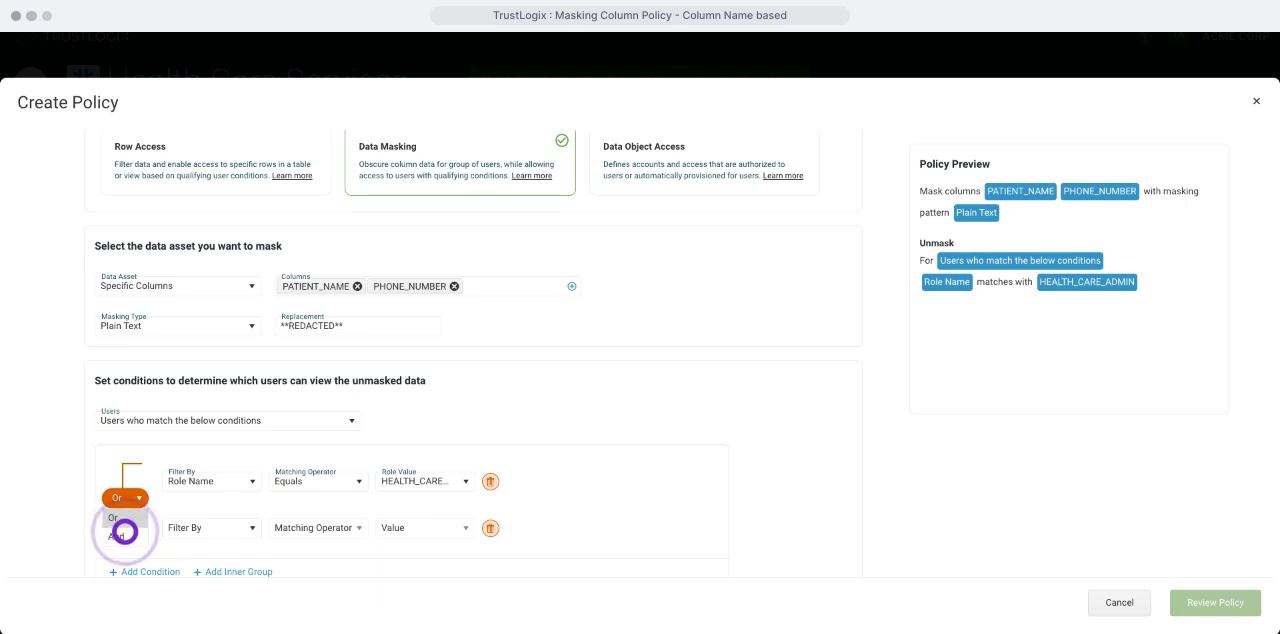
click(124, 531)
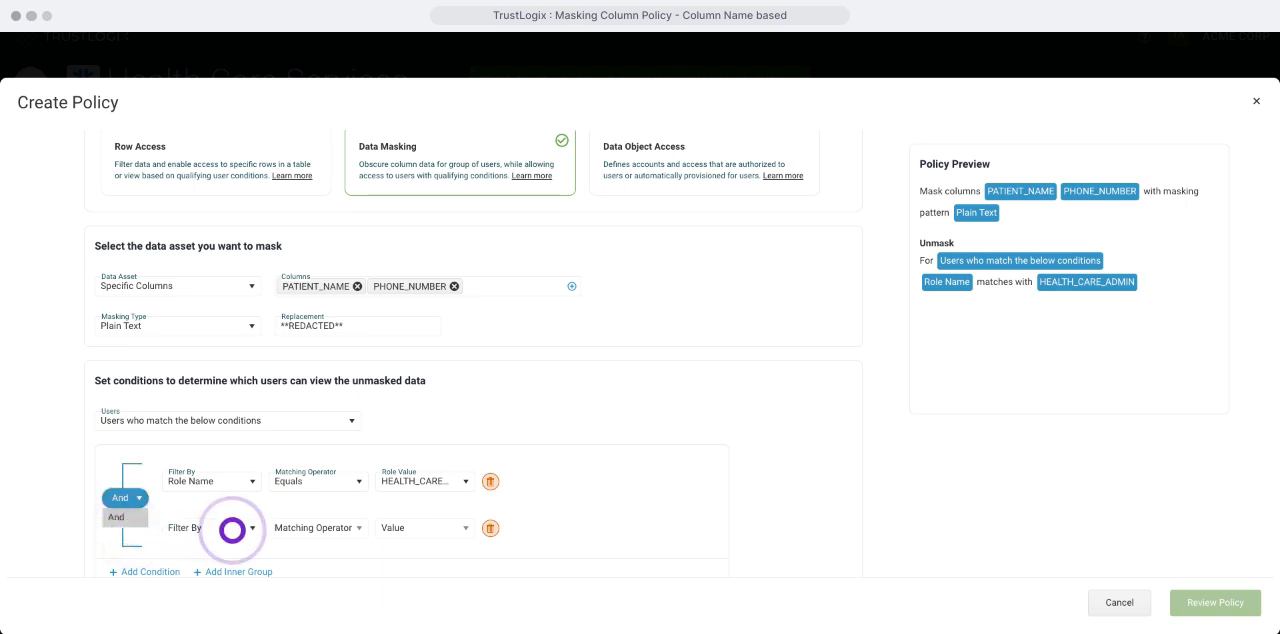
Step: Set the second condition to filter by the User Attribute COUNTRY with the Equals operator
click(232, 530)
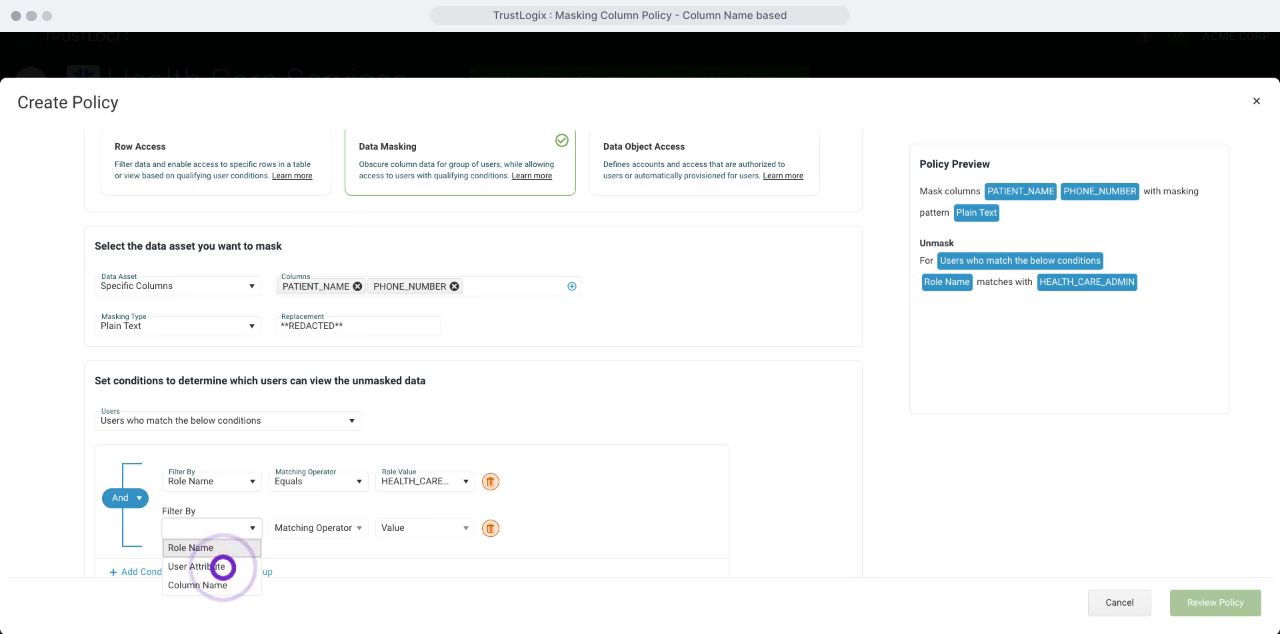
click(222, 567)
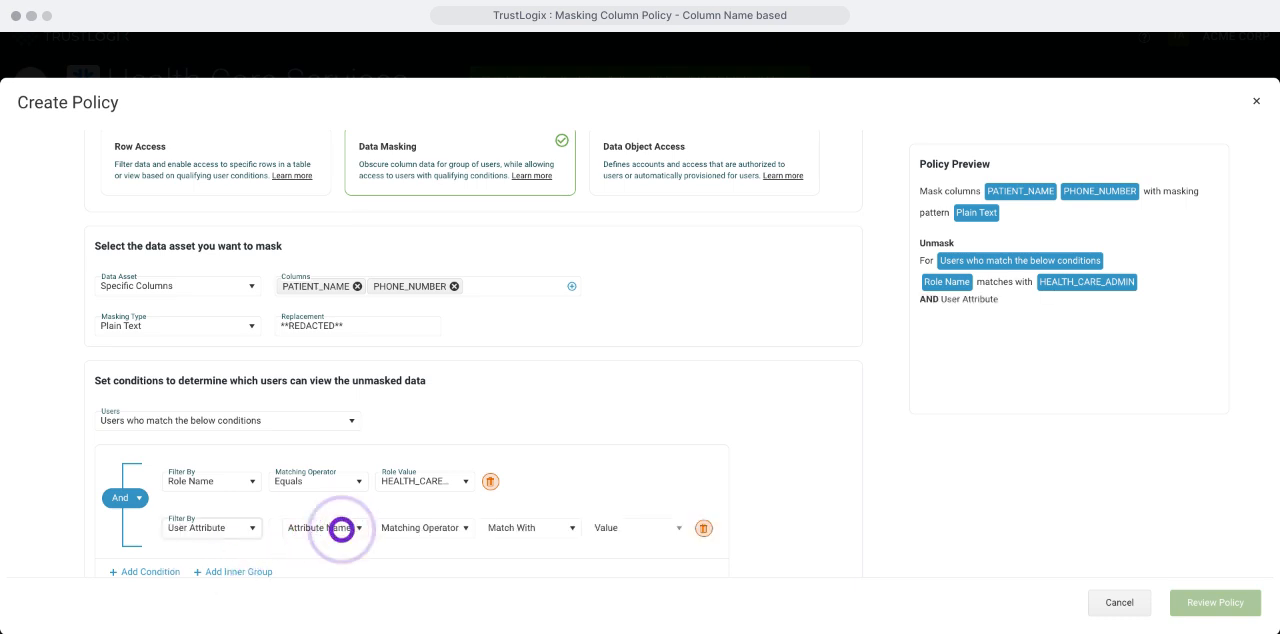
click(340, 528)
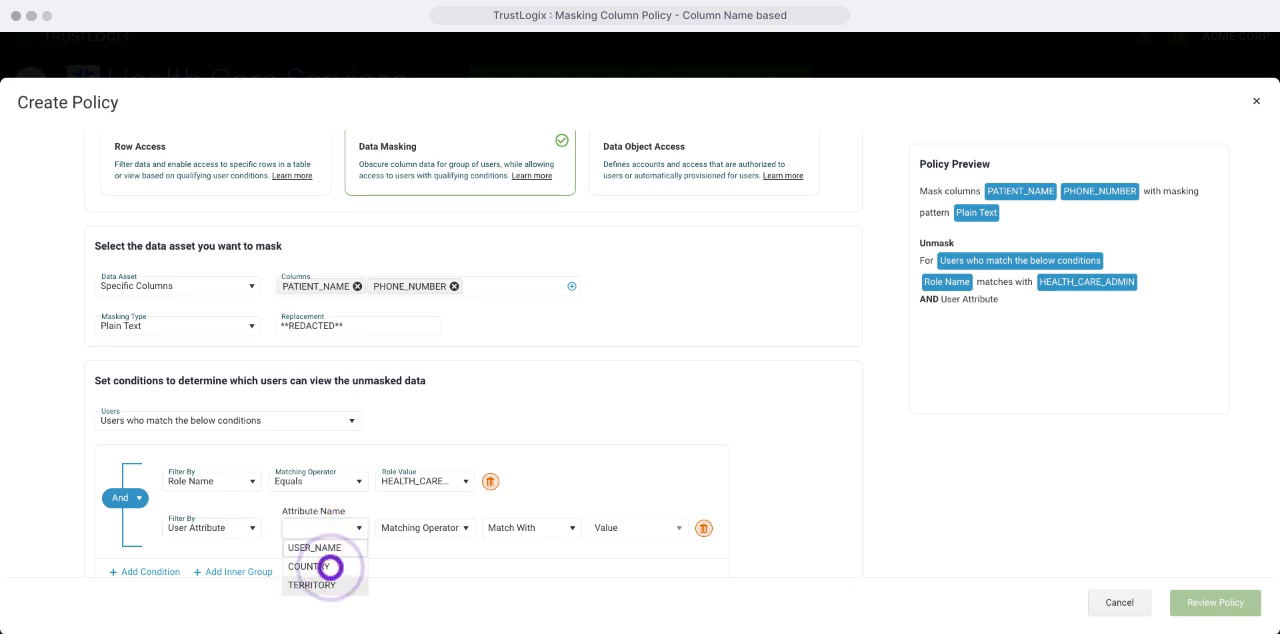
click(330, 567)
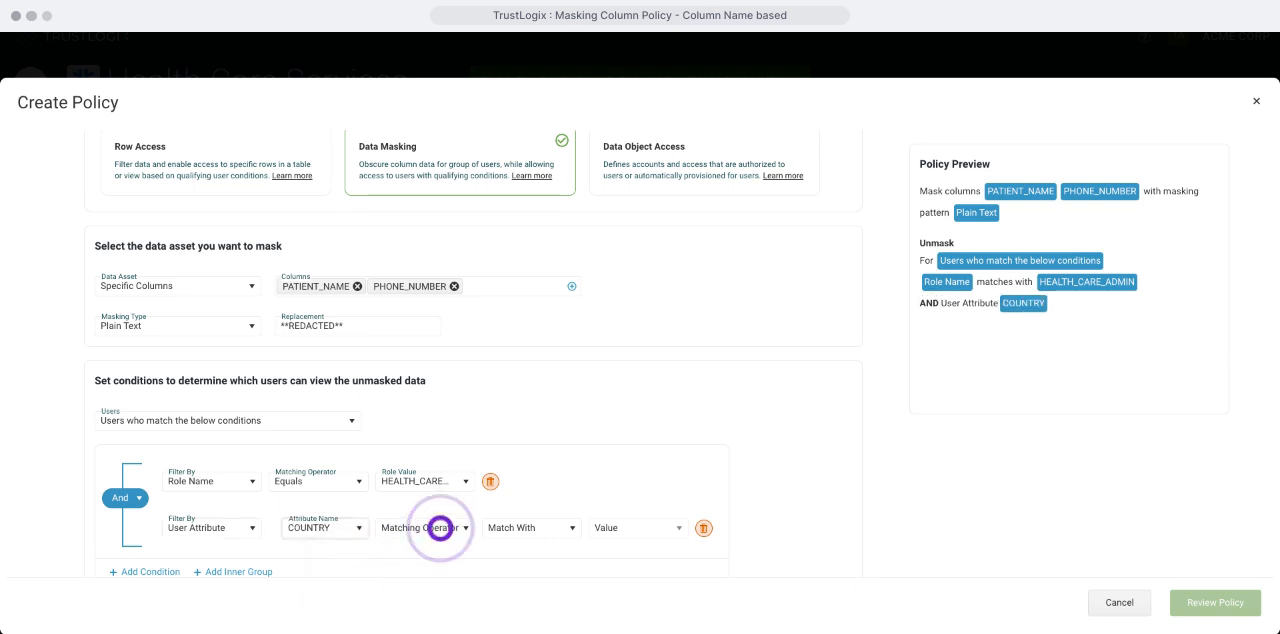
click(440, 529)
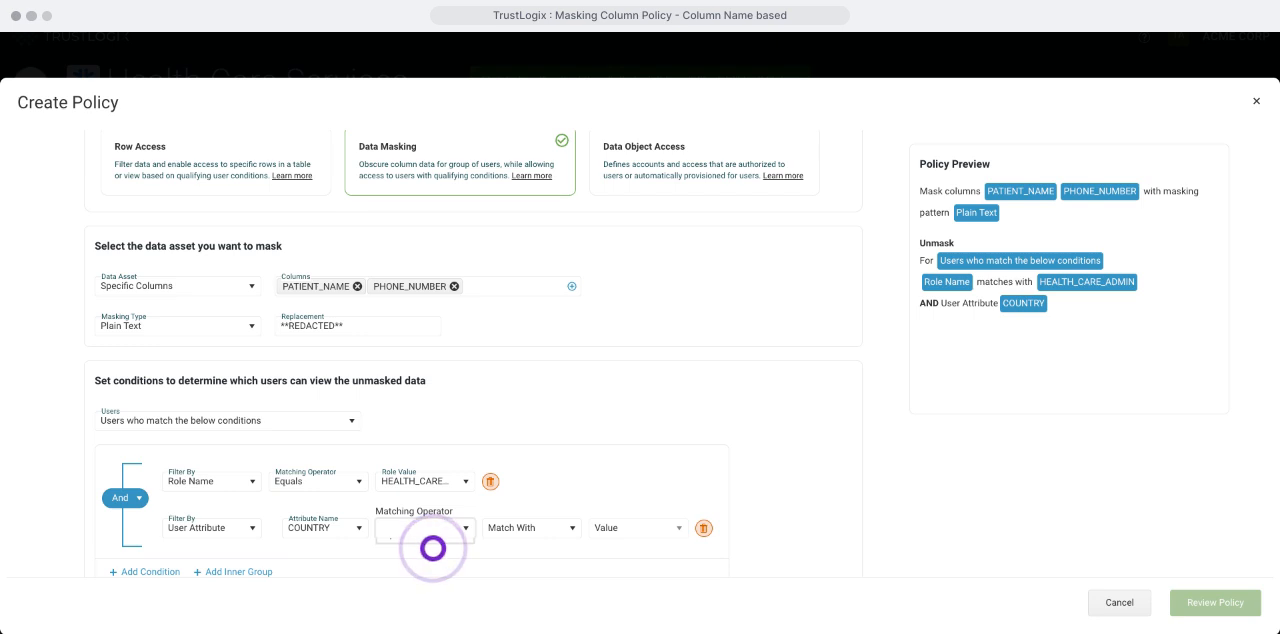
click(433, 548)
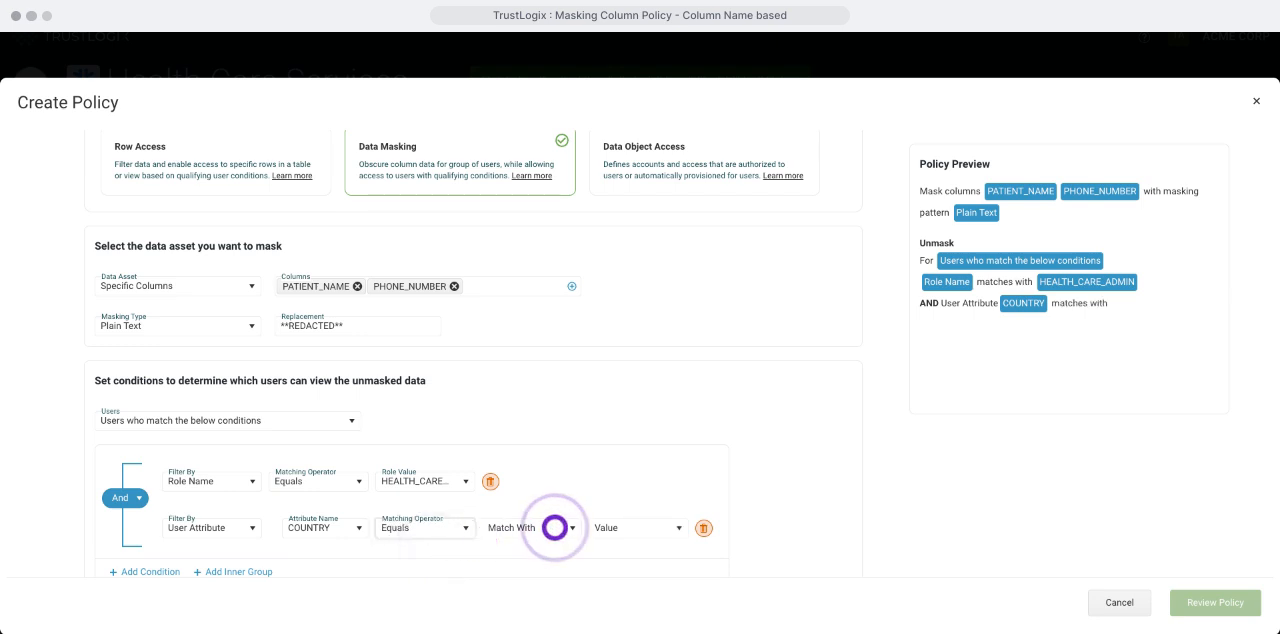
Step: Match the user's COUNTRY attribute with a Column Name value, choosing the COUNTRY column
click(554, 527)
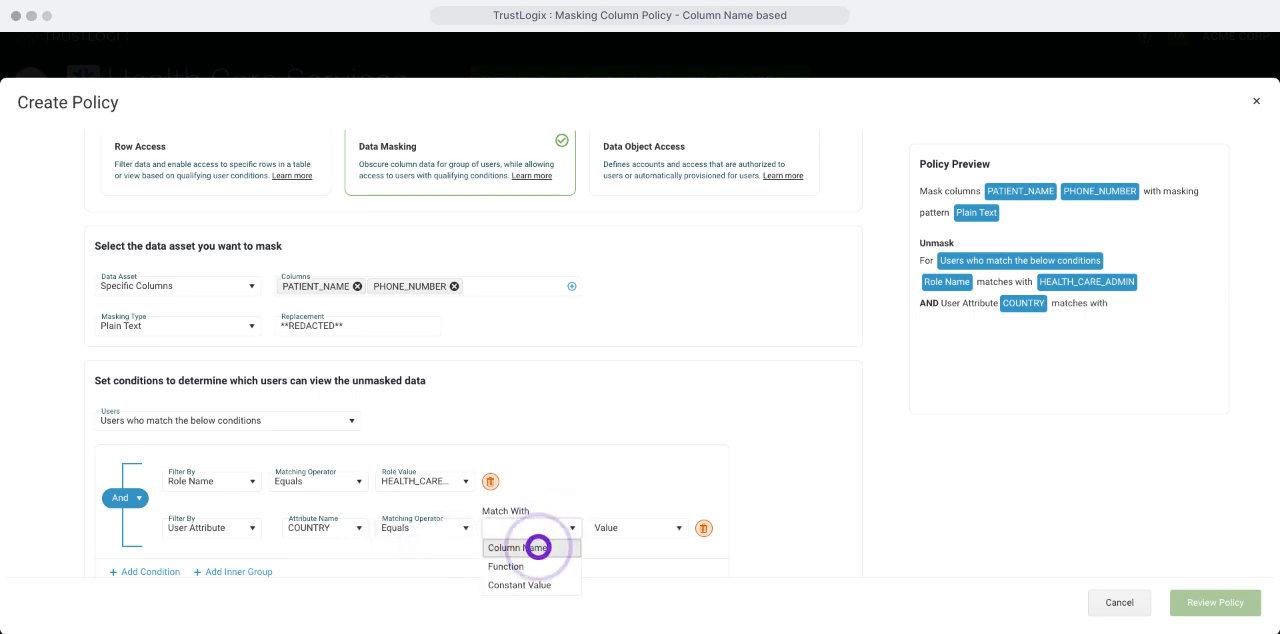
click(538, 548)
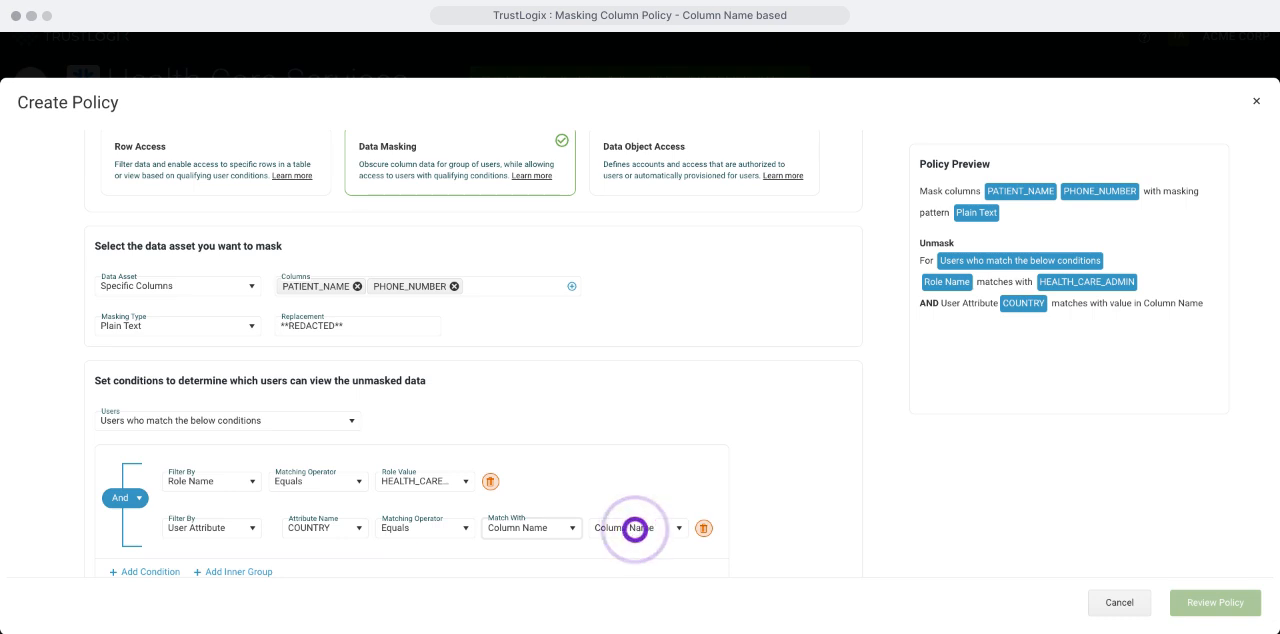
click(635, 528)
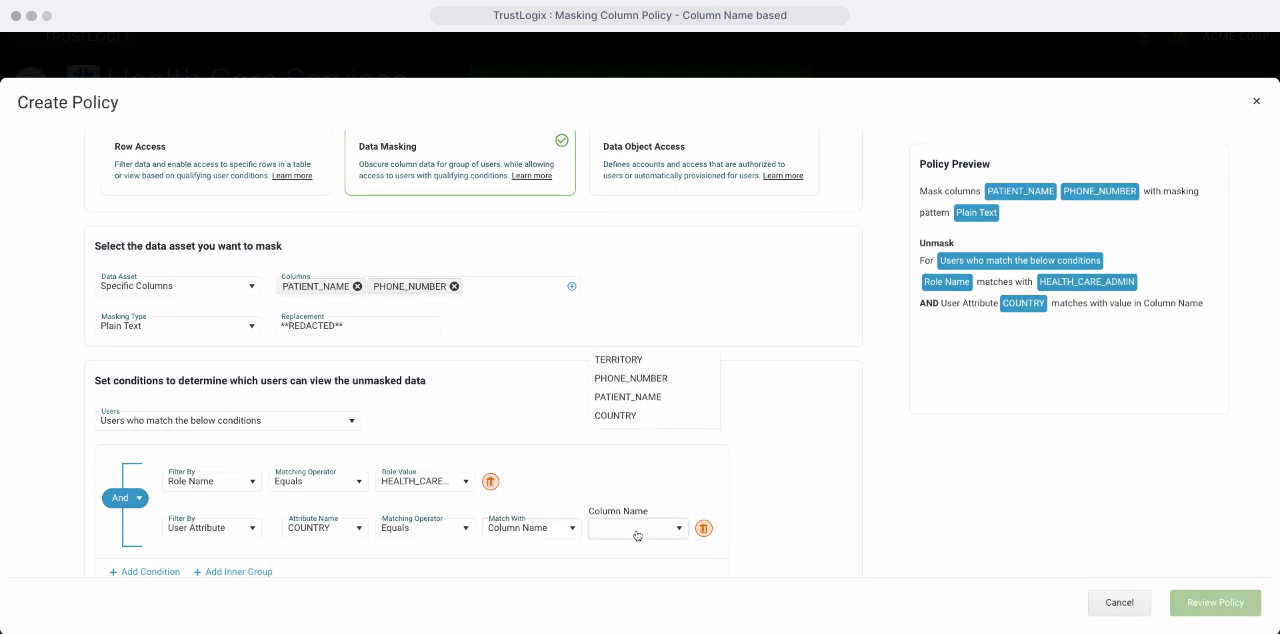
click(645, 503)
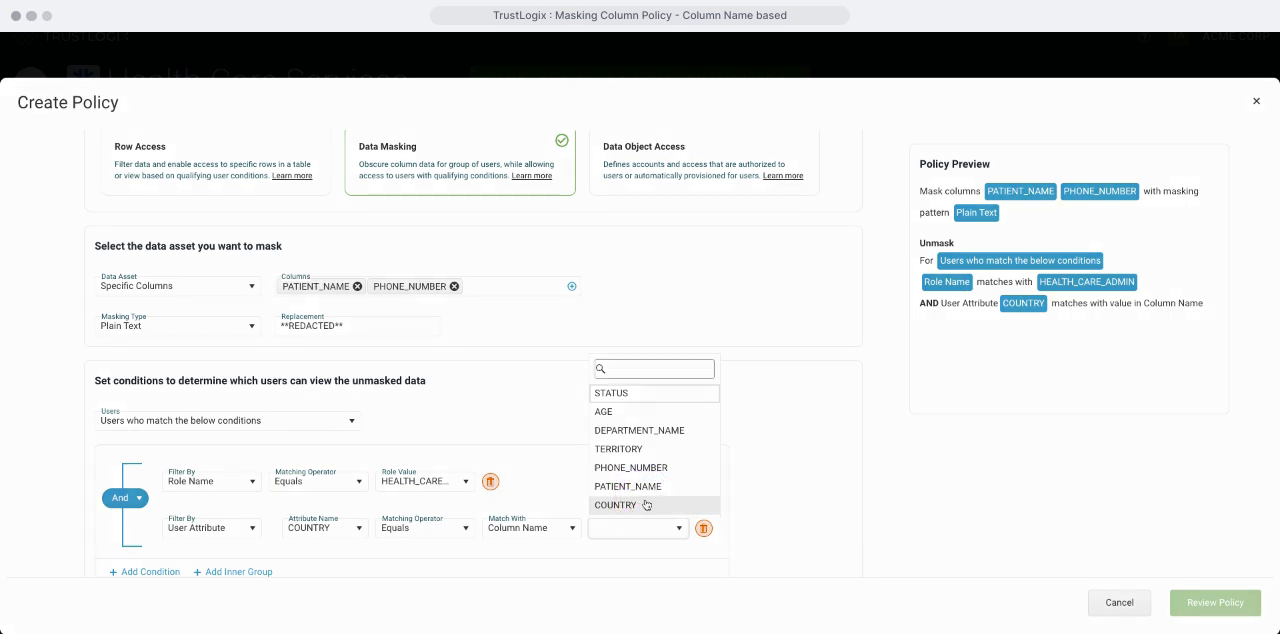
click(646, 505)
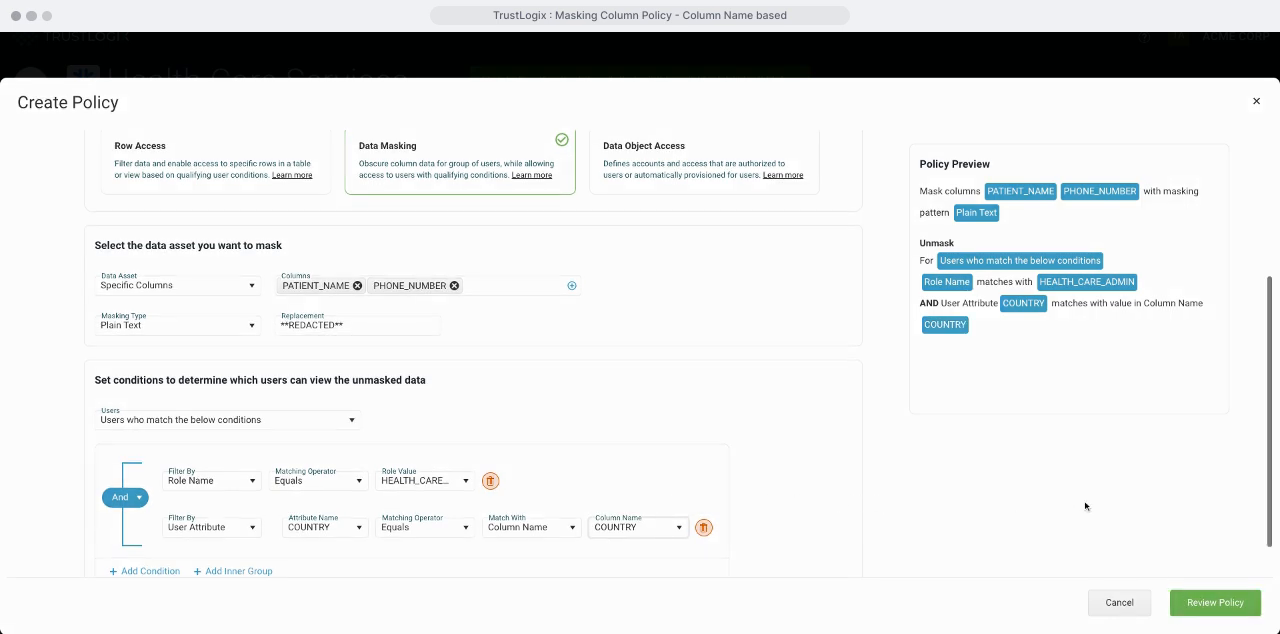
Step: Open the policy review and check the basic details, conditions, SQL commands and policy scan results
scroll(1086, 507, up, 1)
click(1210, 607)
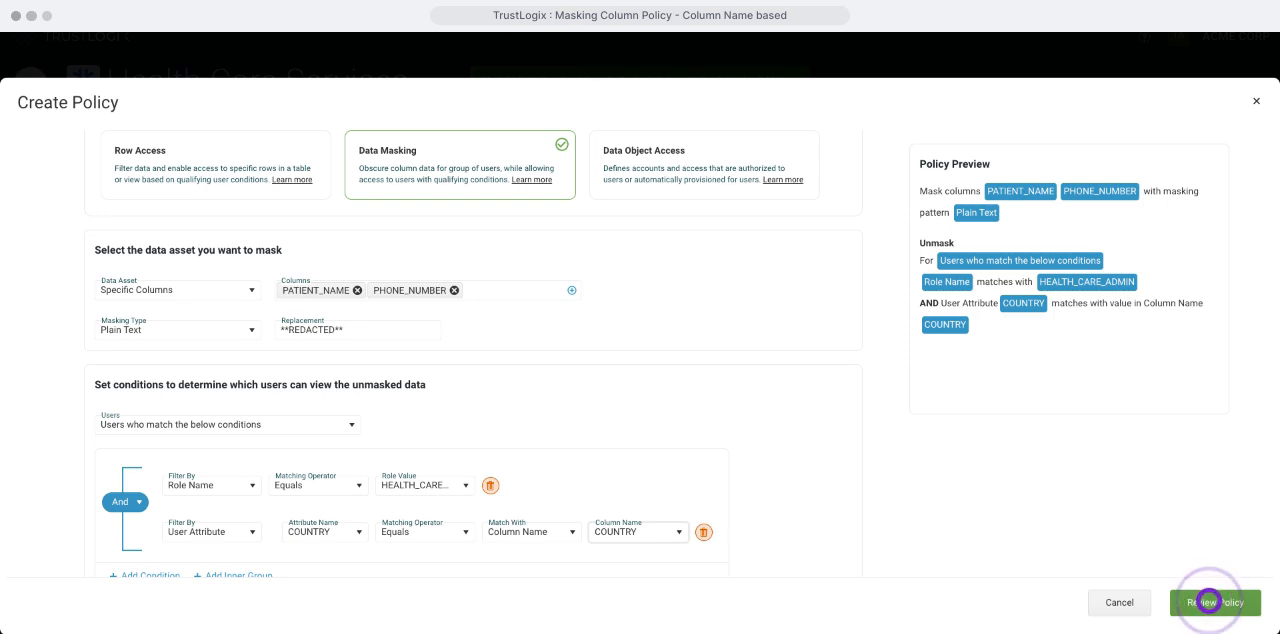
click(1209, 601)
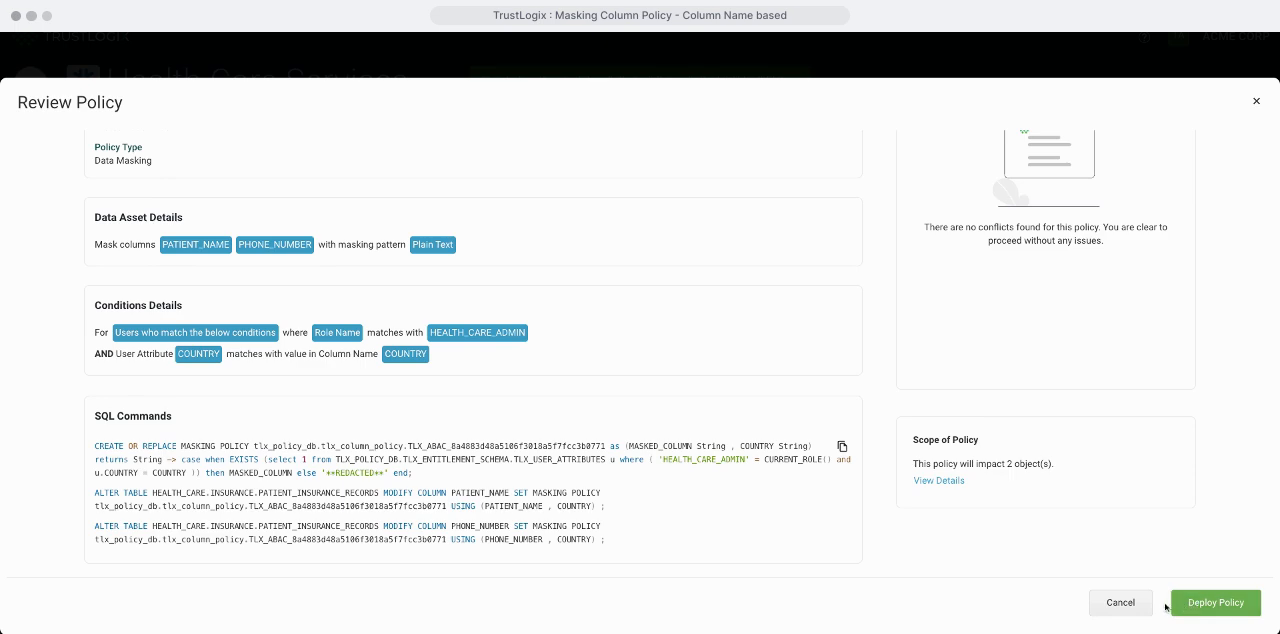
scroll(1082, 238, up, 1)
scroll(1082, 238, up, 2)
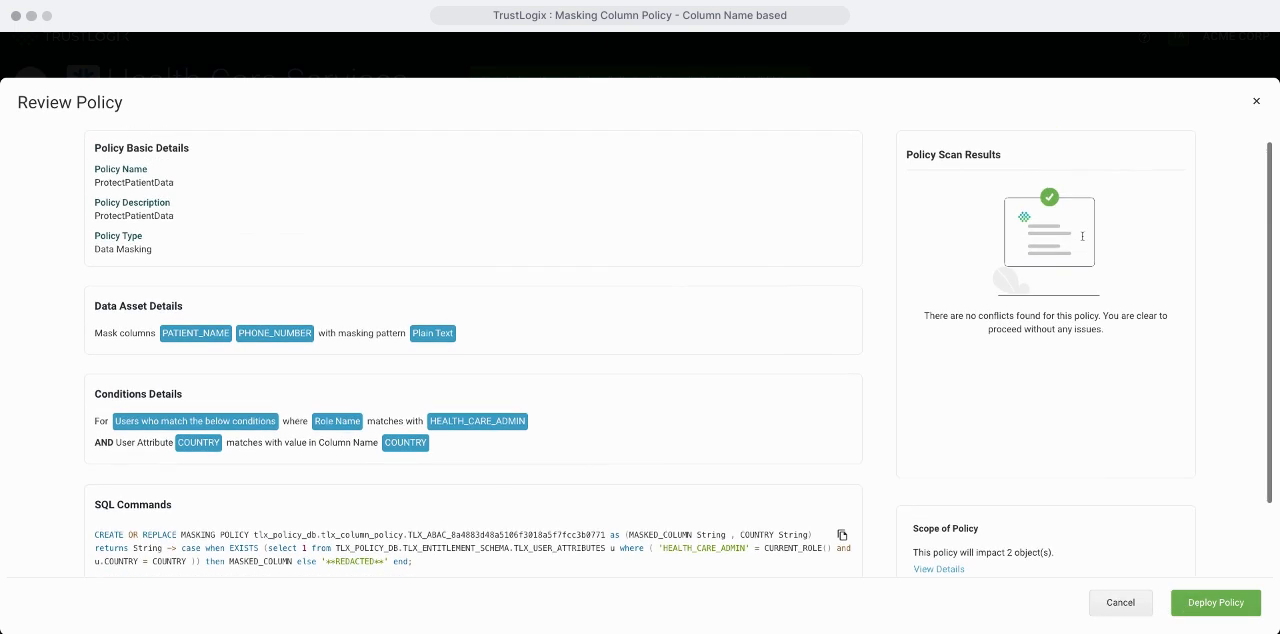